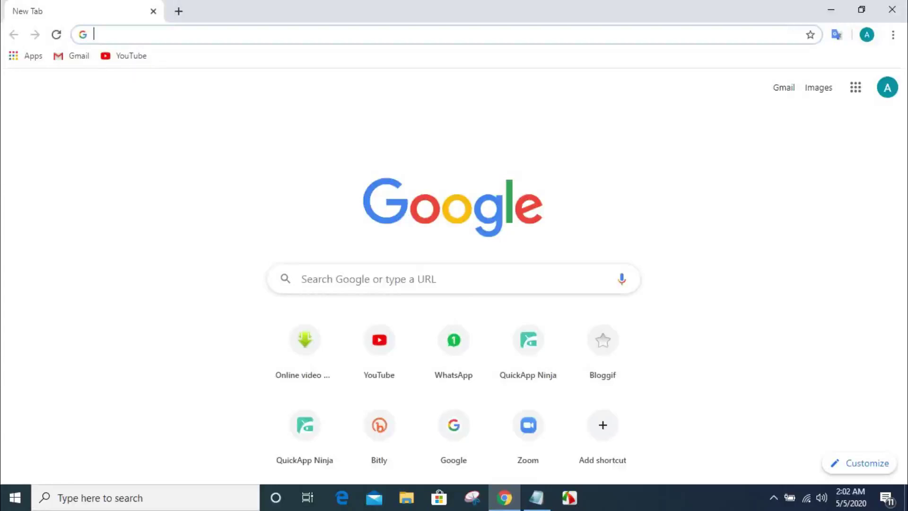
Step: Open quickappninja.com, log in to the game dashboard and show the account menu
type("quick")
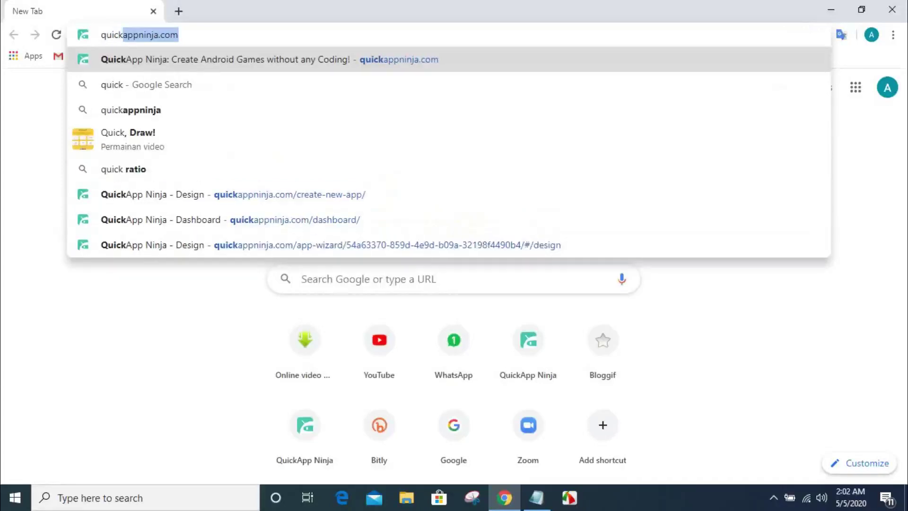
key("Right")
key("Return")
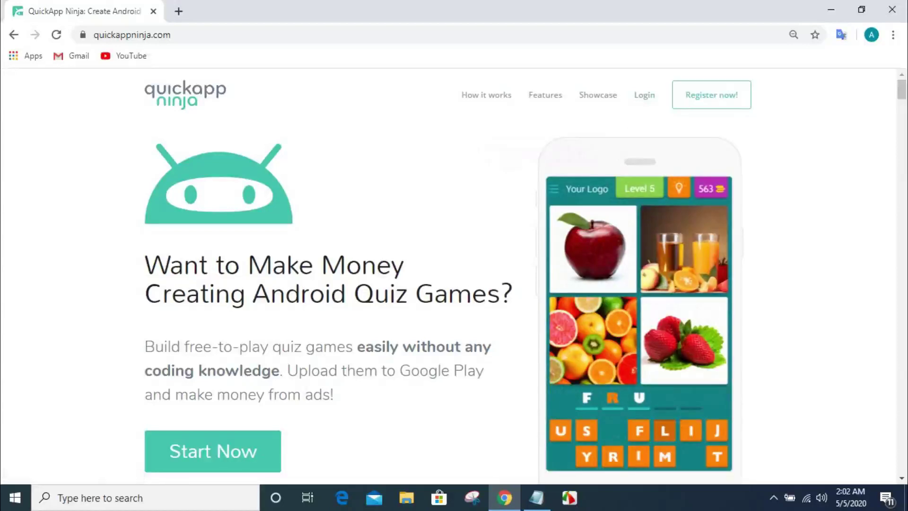
left_click(644, 95)
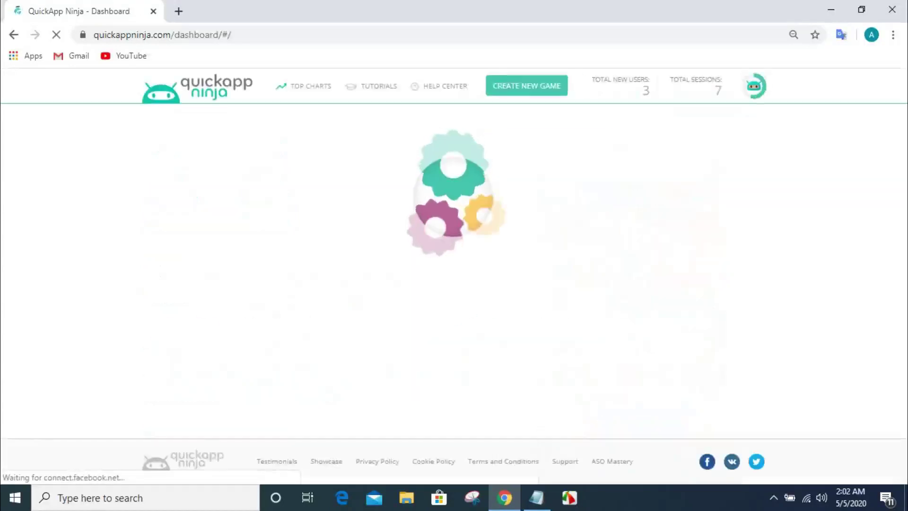
left_click(748, 86)
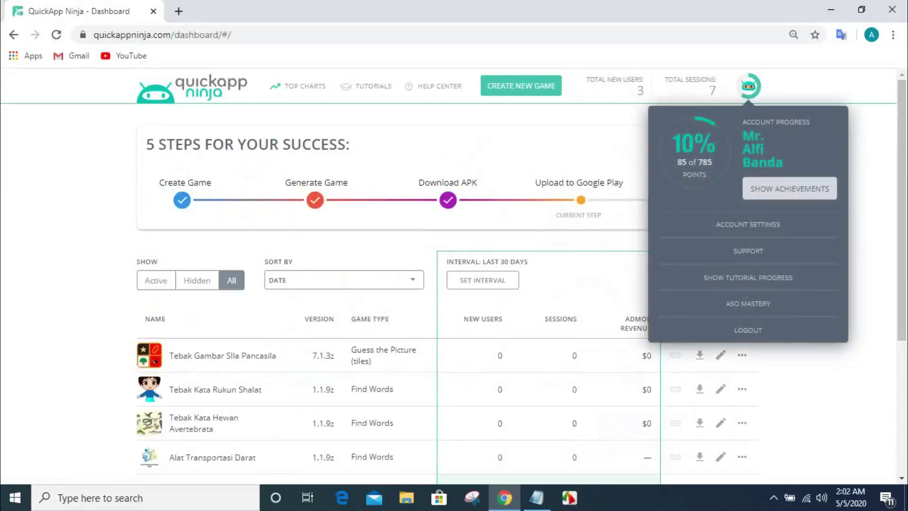
Step: Download the APK of the Alat Transportasi Darat game from the dashboard's game list
scroll(454, 277, "down", 5)
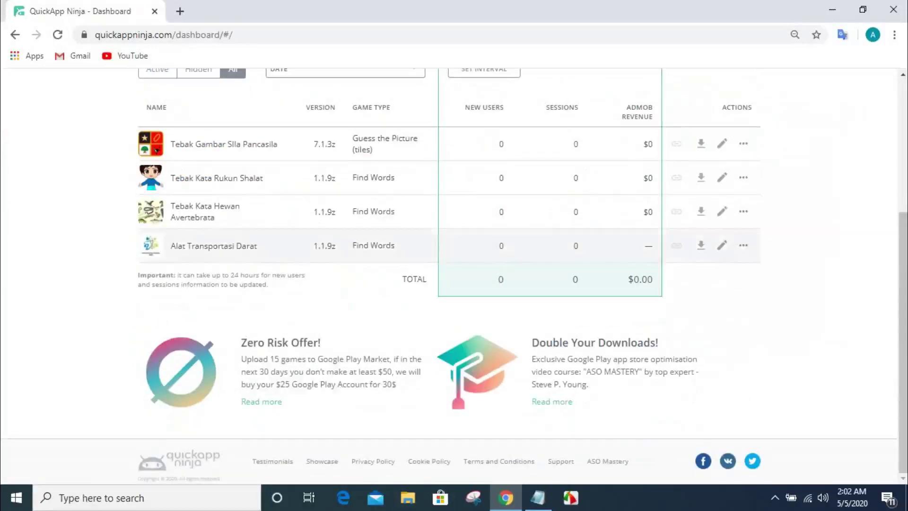
left_click(743, 245)
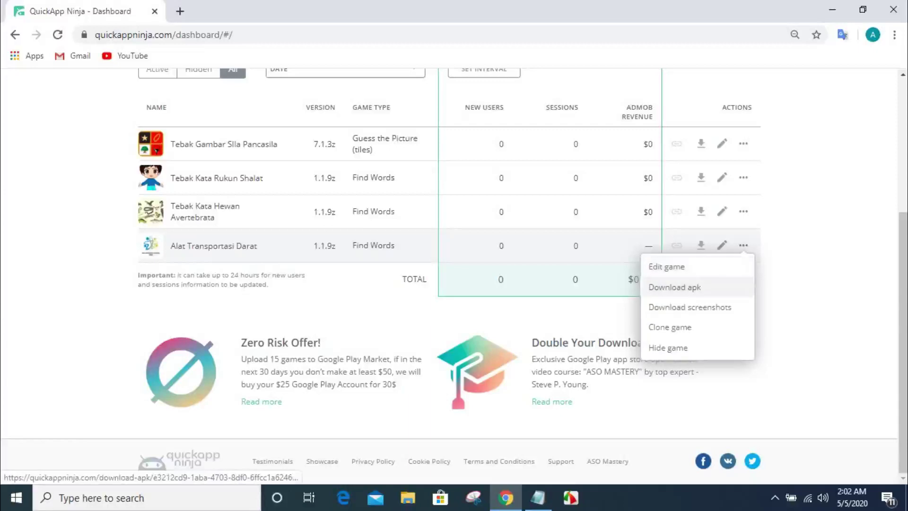
left_click(675, 287)
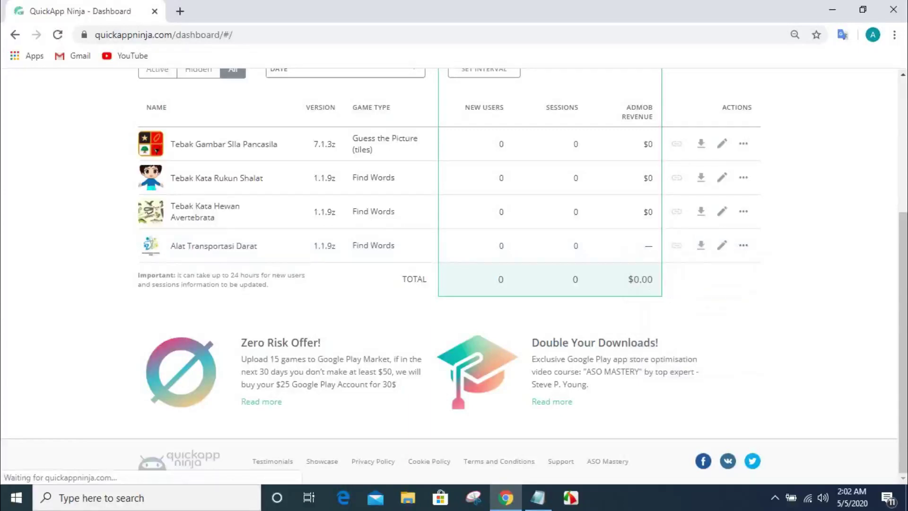
Step: Create a new game based on the Tiles template
scroll(454, 259, "up", 5)
scroll(454, 260, "down", 5)
scroll(454, 259, "up", 3)
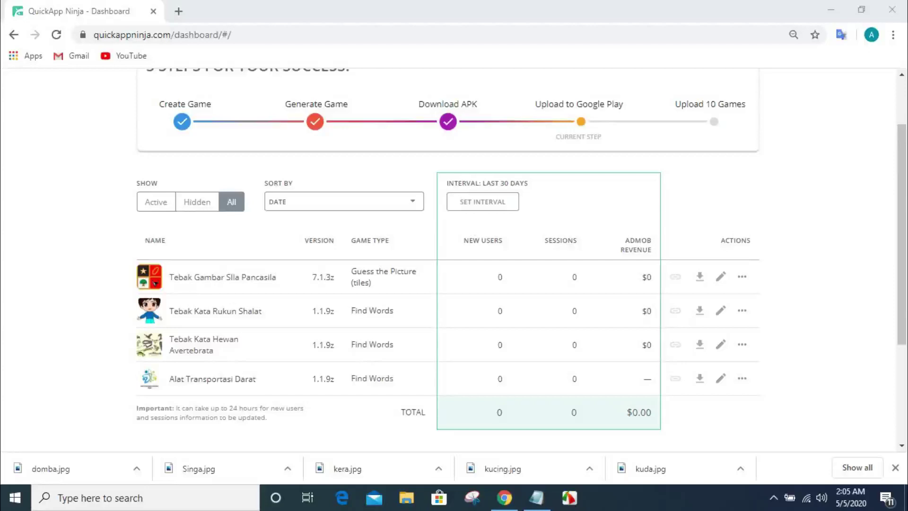
scroll(455, 260, "up", 2)
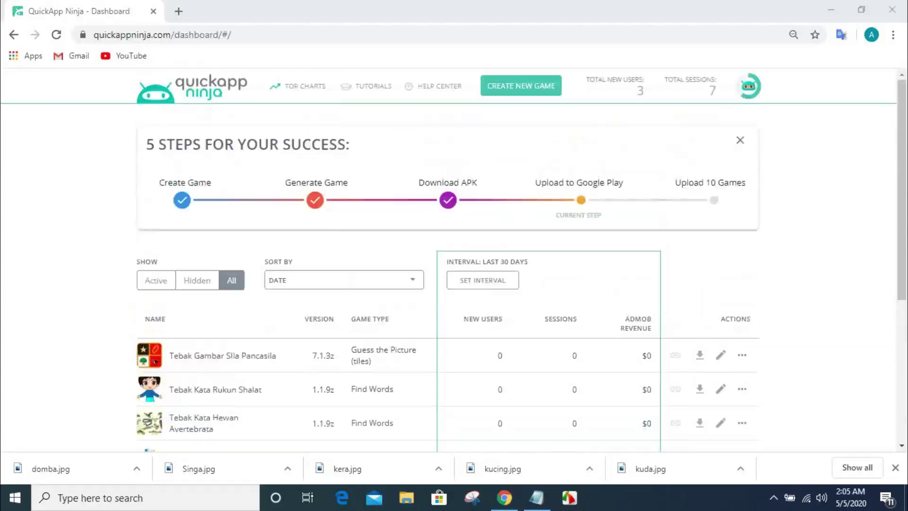
left_click(521, 86)
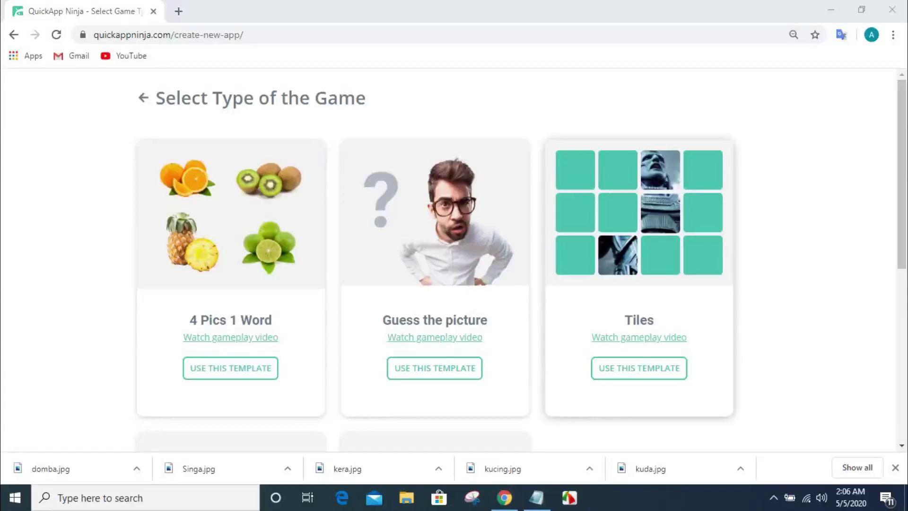
left_click(639, 368)
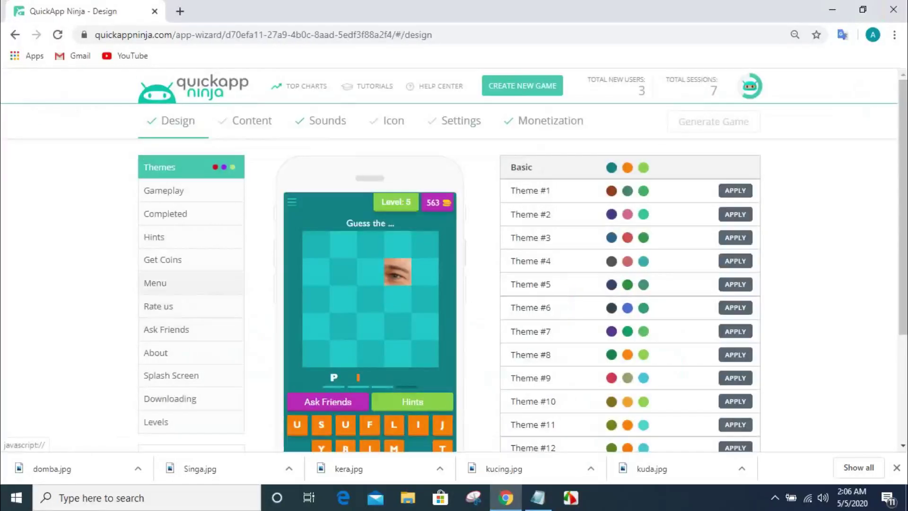
Step: Set the Gameplay screen's background color to brown #843b14 in the game's design settings
scroll(454, 260, "down", 4)
scroll(454, 259, "up", 4)
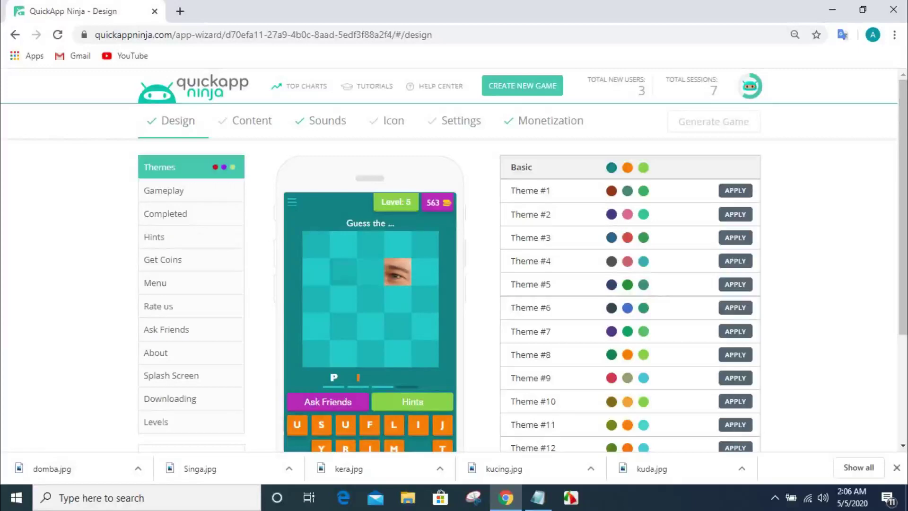
scroll(454, 261, "down", 3)
scroll(454, 260, "up", 3)
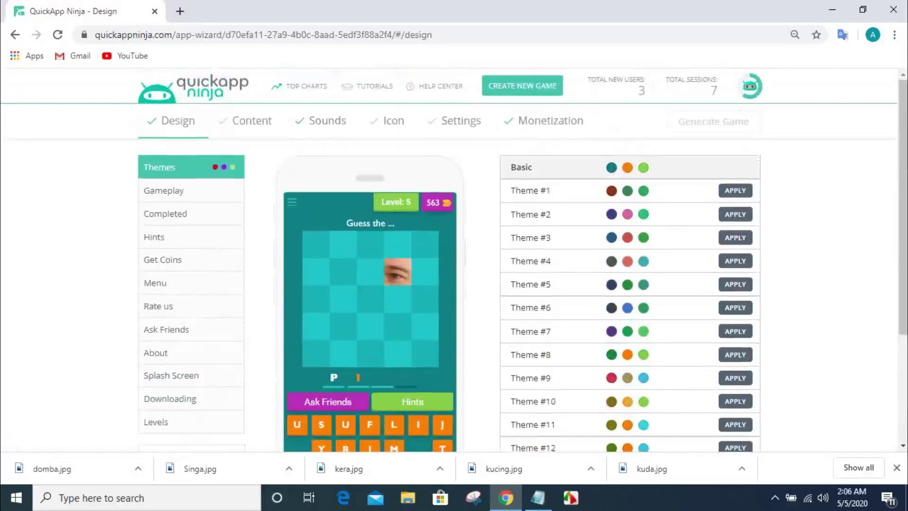
scroll(455, 260, "down", 2)
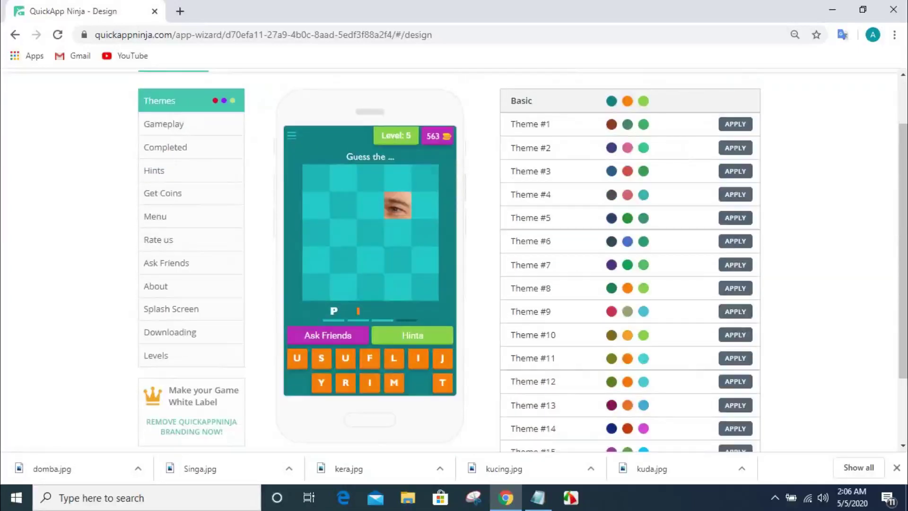
left_click(190, 123)
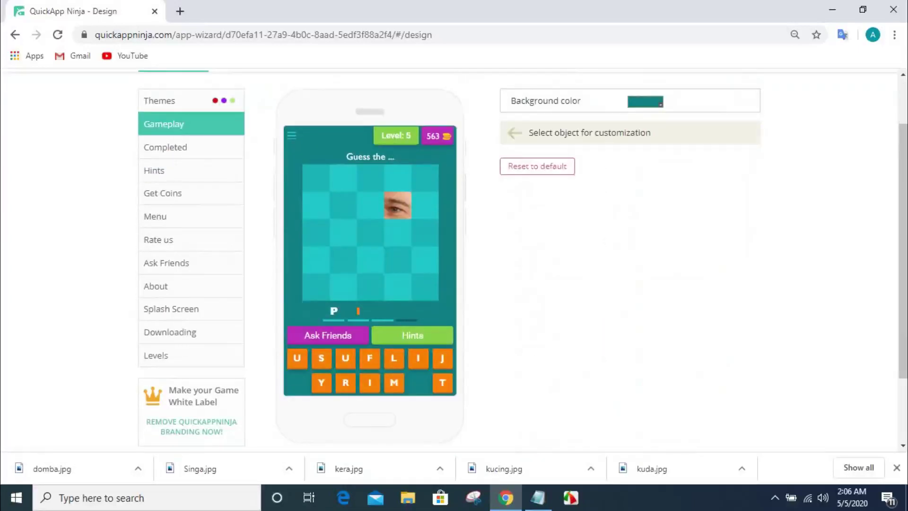
left_click(645, 101)
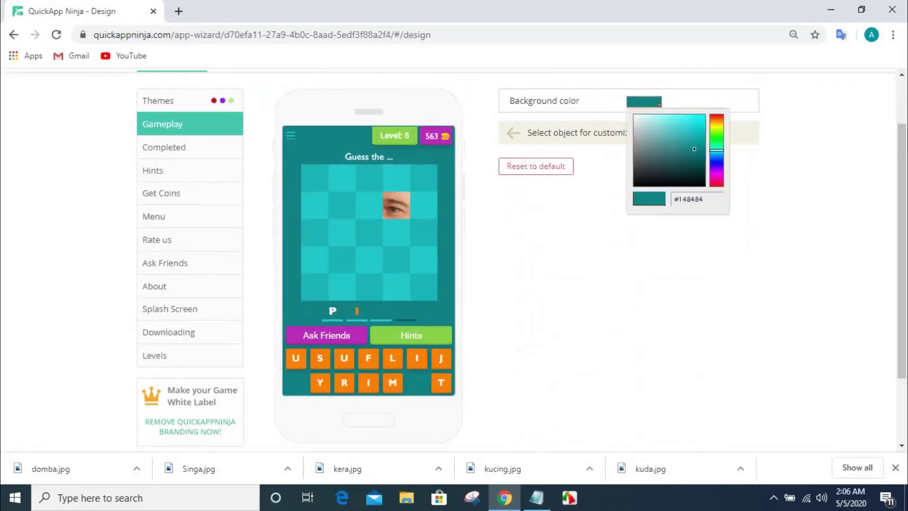
left_click(716, 119)
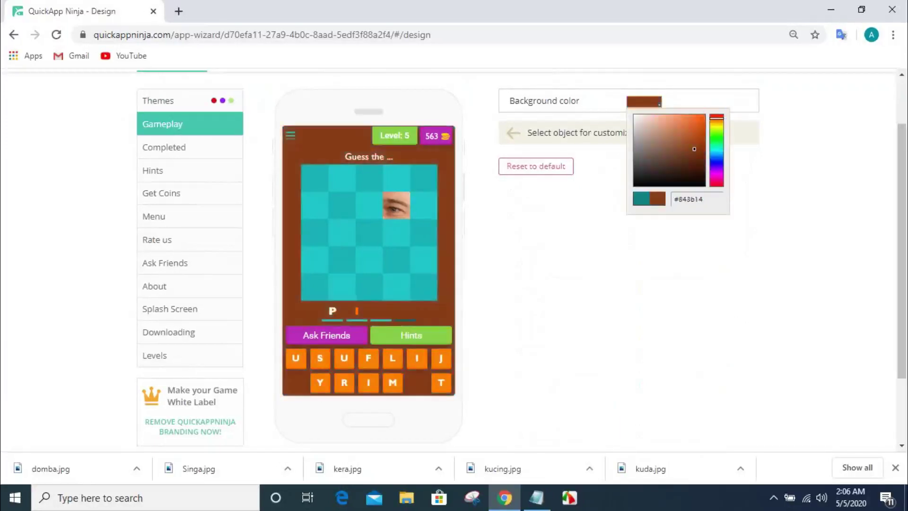
key("Escape")
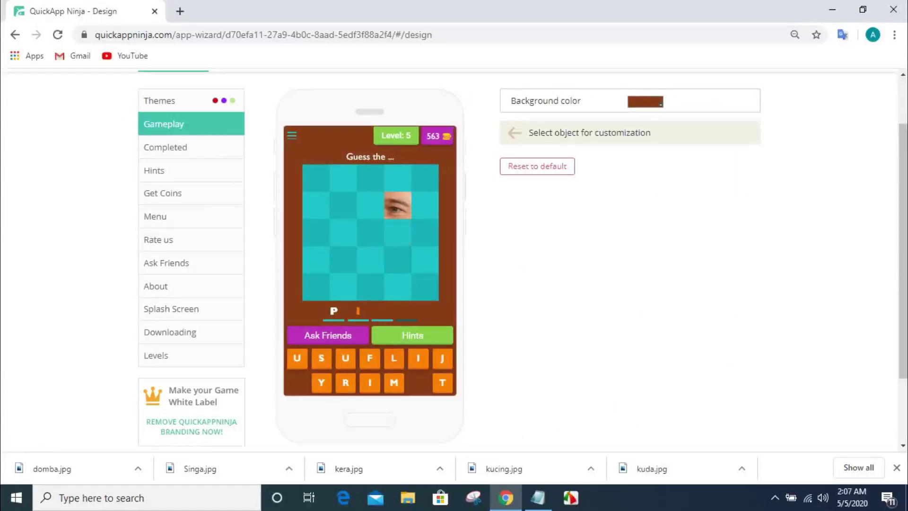
Step: Set the background color of the Gameplay screen's letters area to blue #186fea
left_click(370, 358)
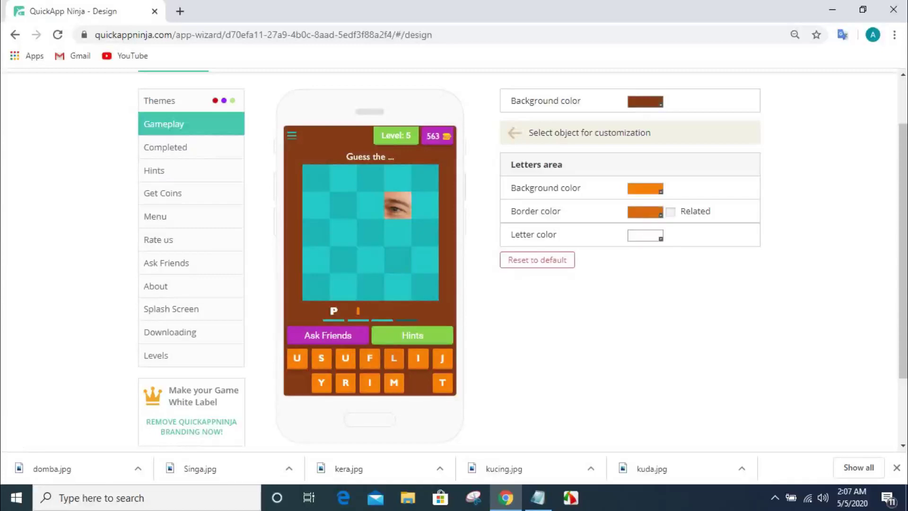
left_click(645, 188)
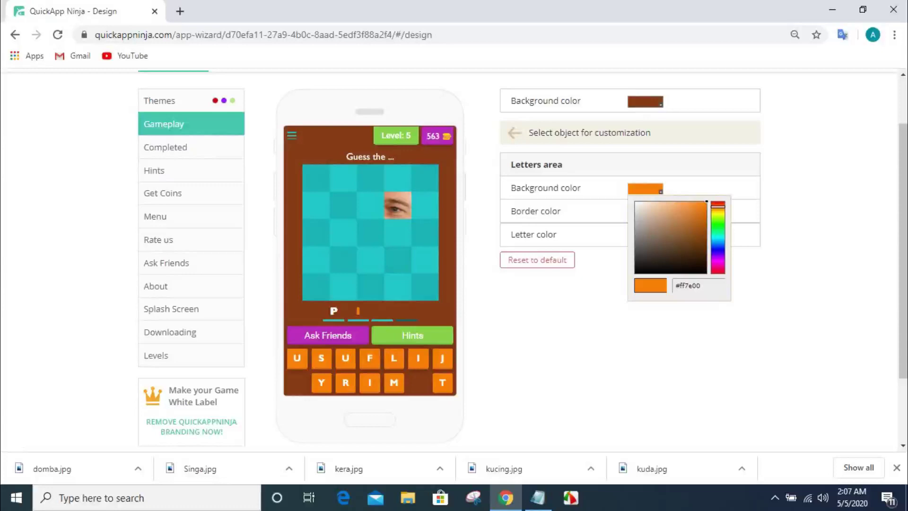
left_click(718, 254)
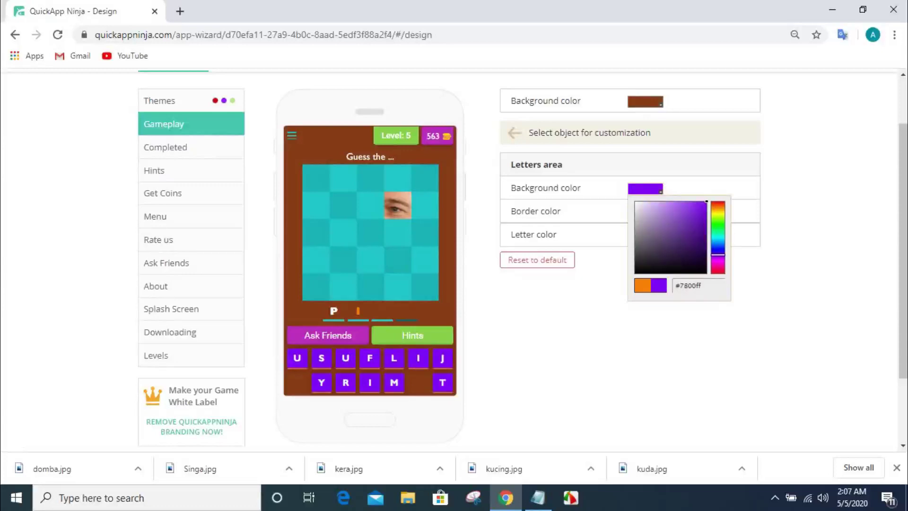
left_click(717, 244)
left_click(699, 207)
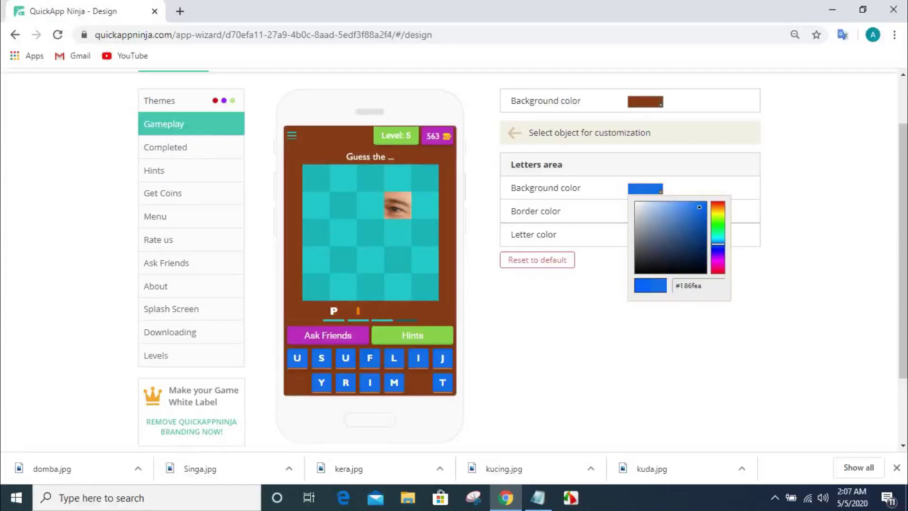
key("Escape")
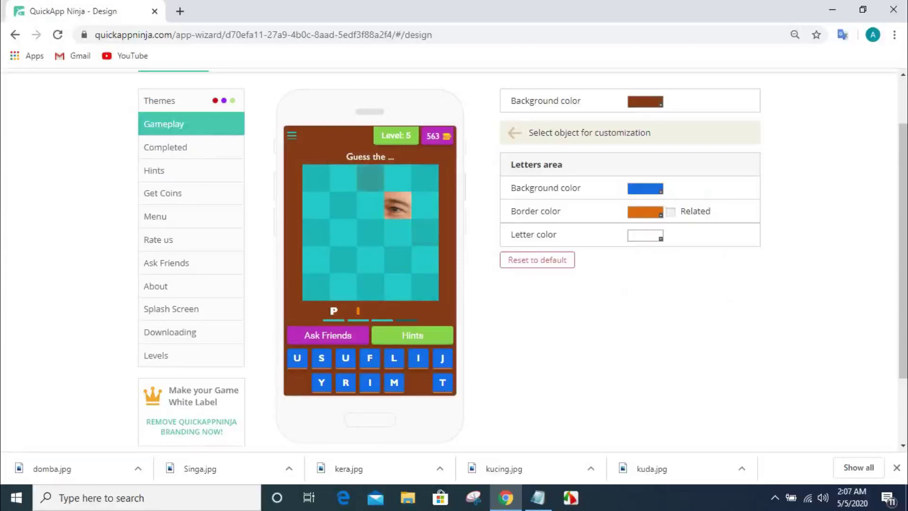
Step: Set the background color of the grid's odd tiles to pale cyan #e3ffff
left_click(370, 178)
left_click(645, 188)
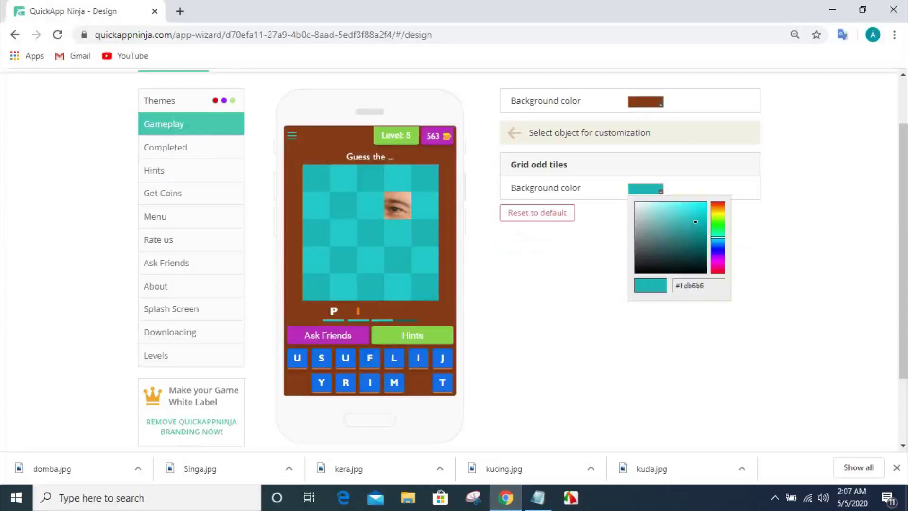
left_click(642, 202)
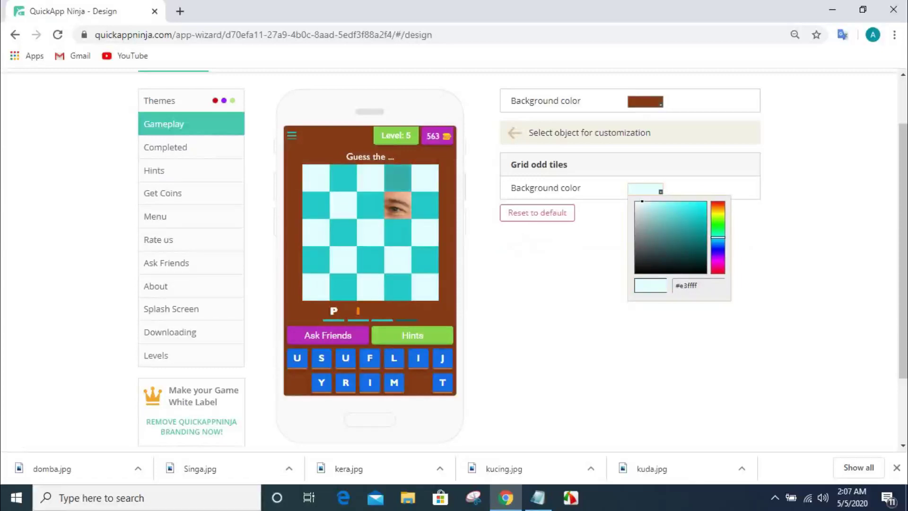
Step: Set the background color of the grid's even tiles to orange #e4872a, after trying a near-black shade
left_click(397, 178)
left_click(645, 188)
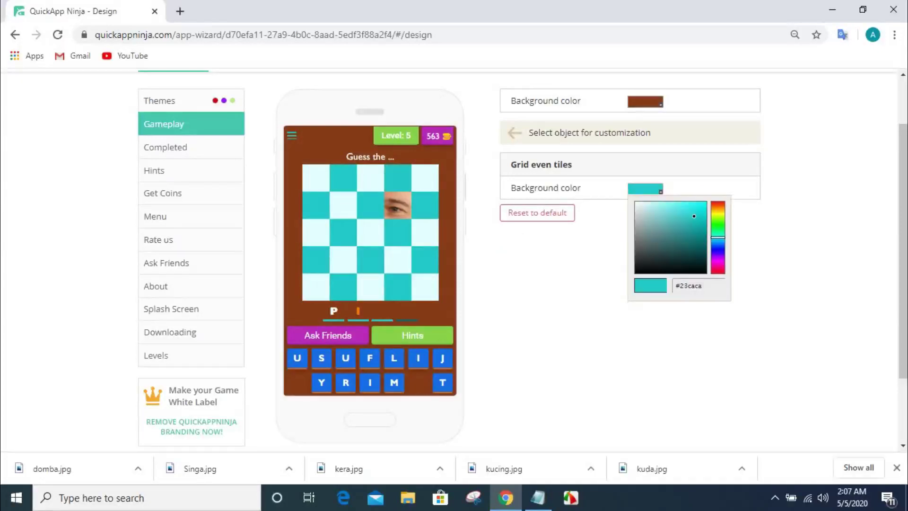
left_click(642, 268)
key("Escape")
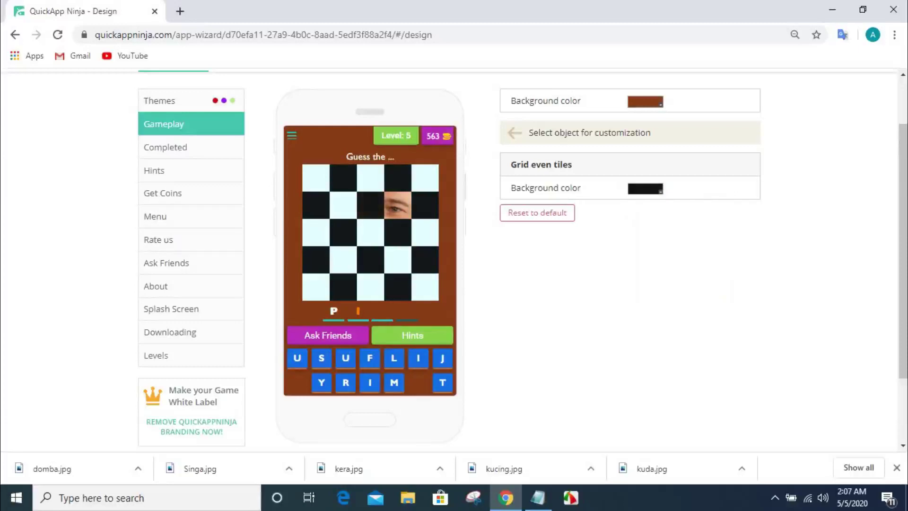
left_click(646, 188)
left_click(717, 207)
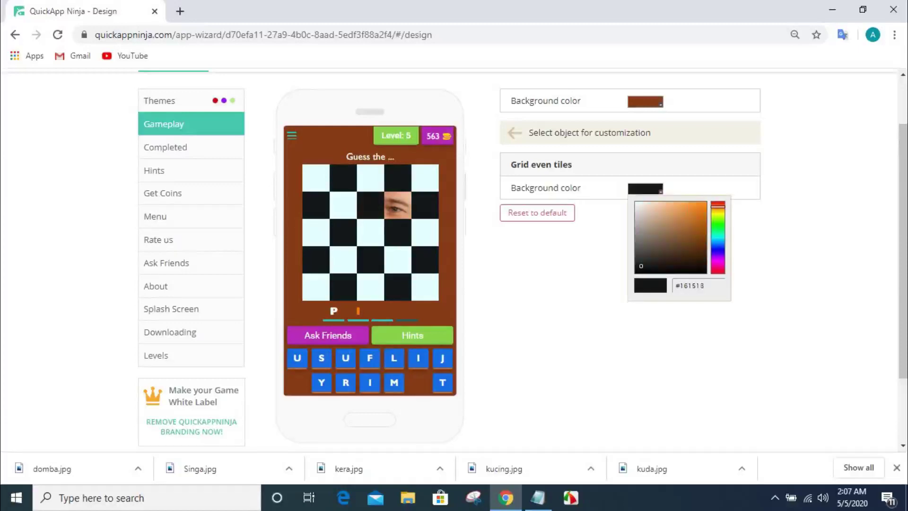
left_click(692, 208)
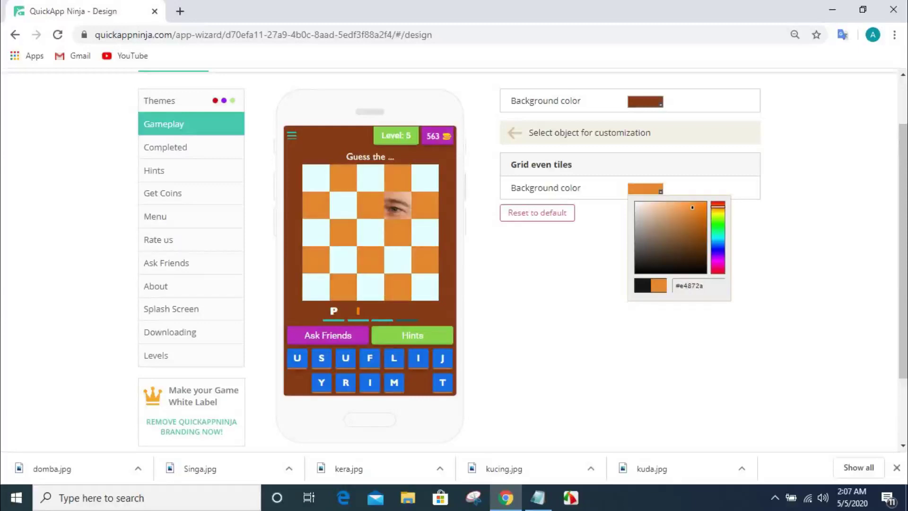
key("Escape")
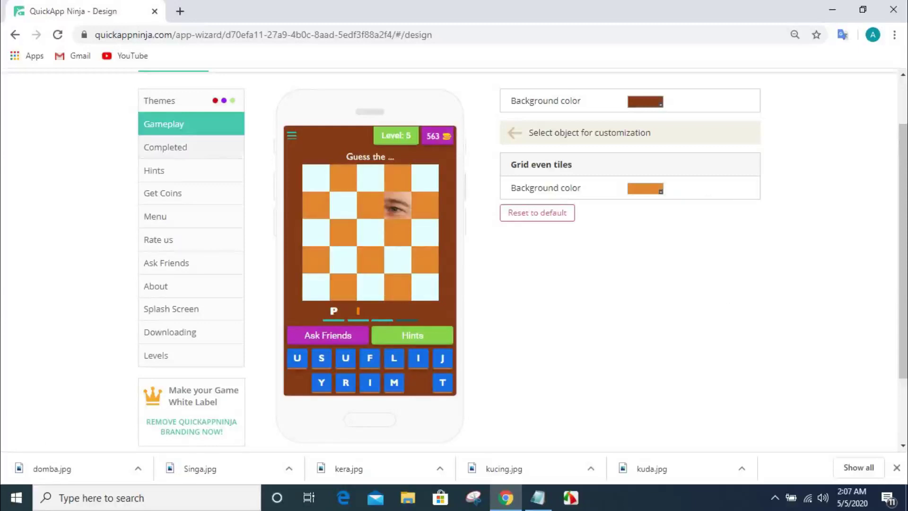
Step: Set the Completed screen's background color to turquoise #33cdcd, after checking the title and correct-answer text color options
left_click(191, 147)
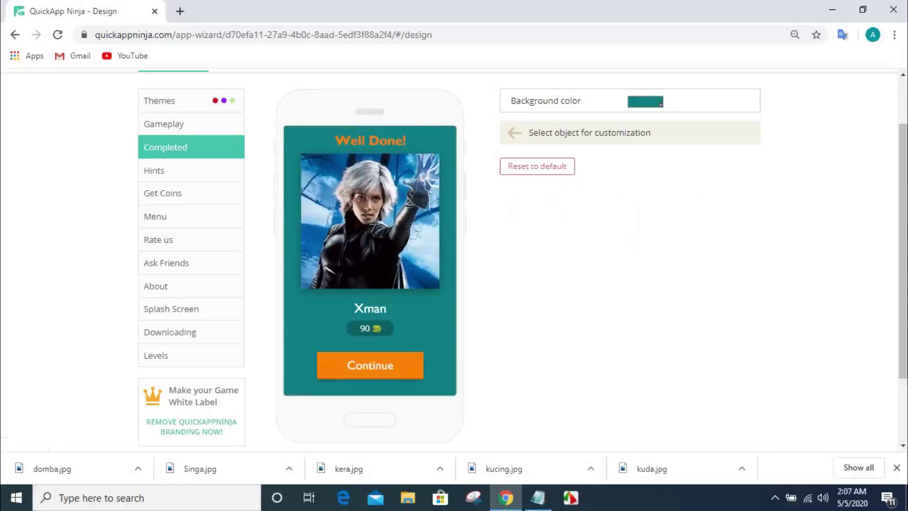
left_click(370, 141)
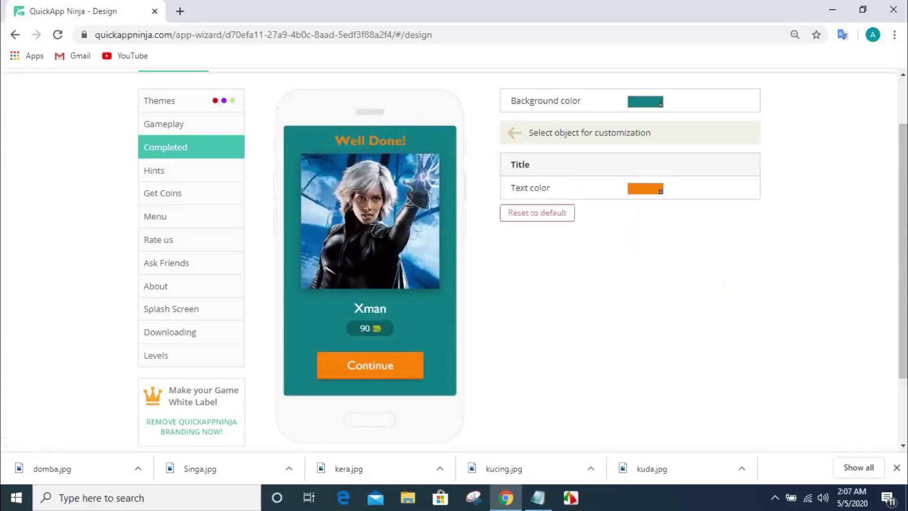
left_click(370, 309)
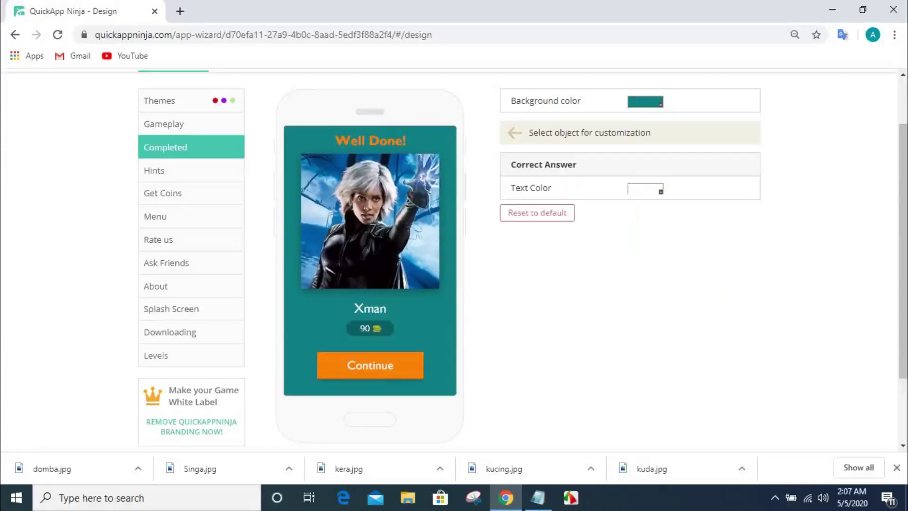
left_click(645, 102)
left_click(682, 157)
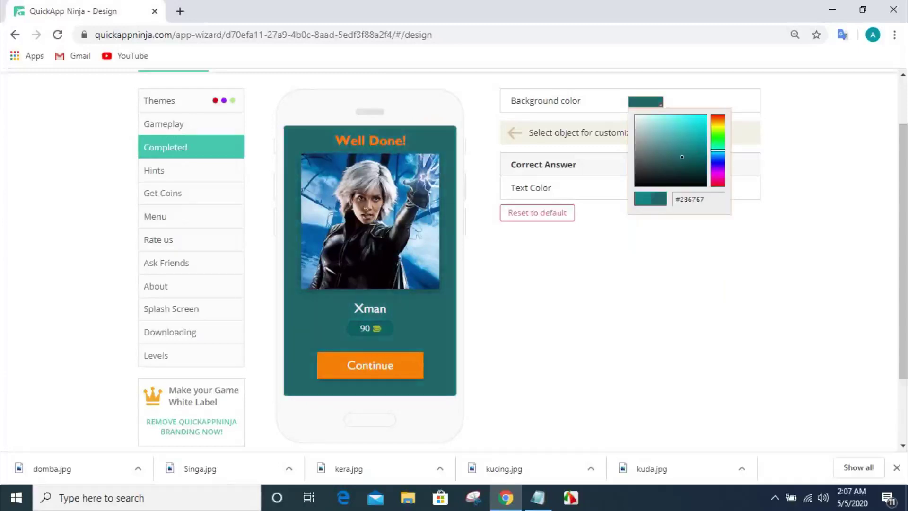
left_click(667, 131)
left_click(658, 128)
left_click(688, 128)
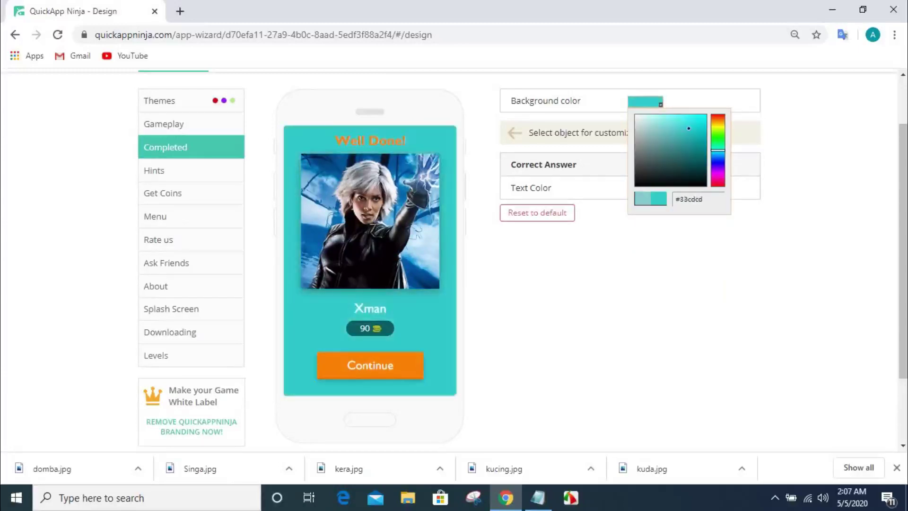
Step: Change the Completed screen's background color to a brownish orange
left_click(718, 119)
key("Escape")
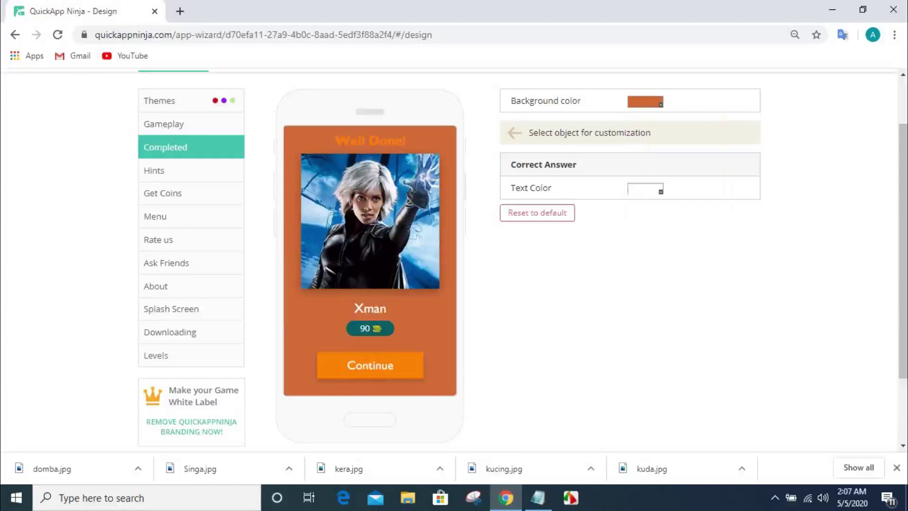
Step: Examine the designs of the remaining game screens: Splash Screen, About, Ask Friends, Rate us, Menu, Get Coins, Hints, Downloading and Levels
left_click(189, 309)
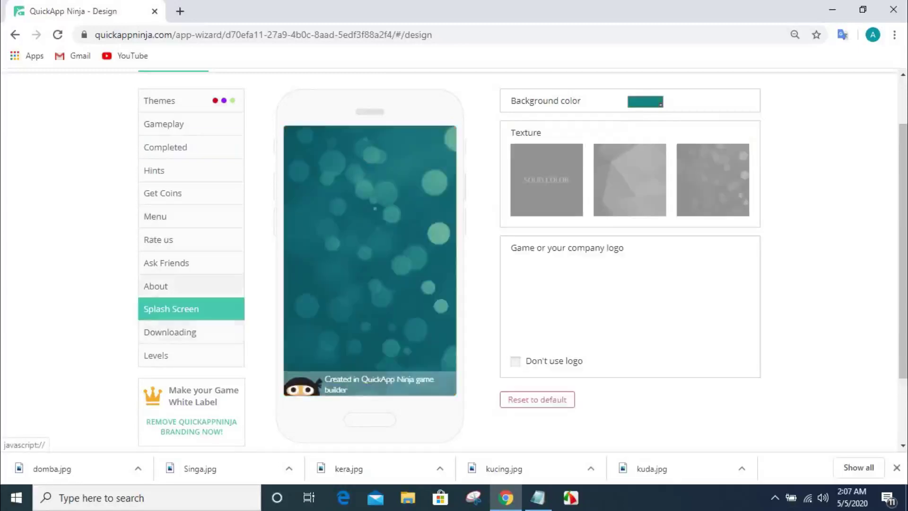
left_click(190, 286)
left_click(189, 263)
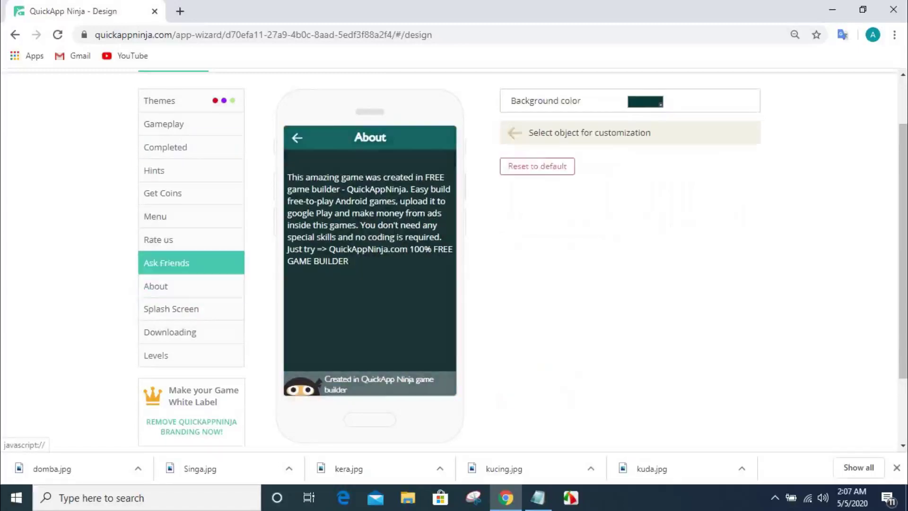
left_click(189, 239)
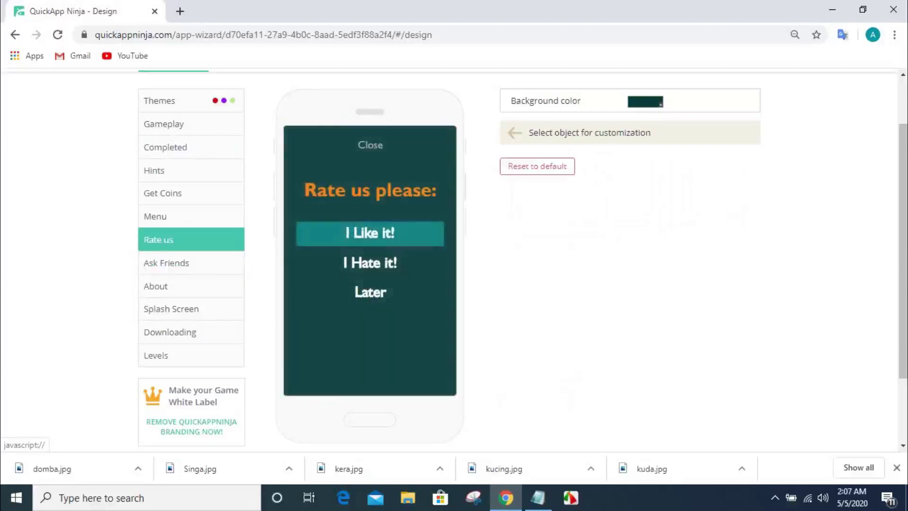
left_click(190, 216)
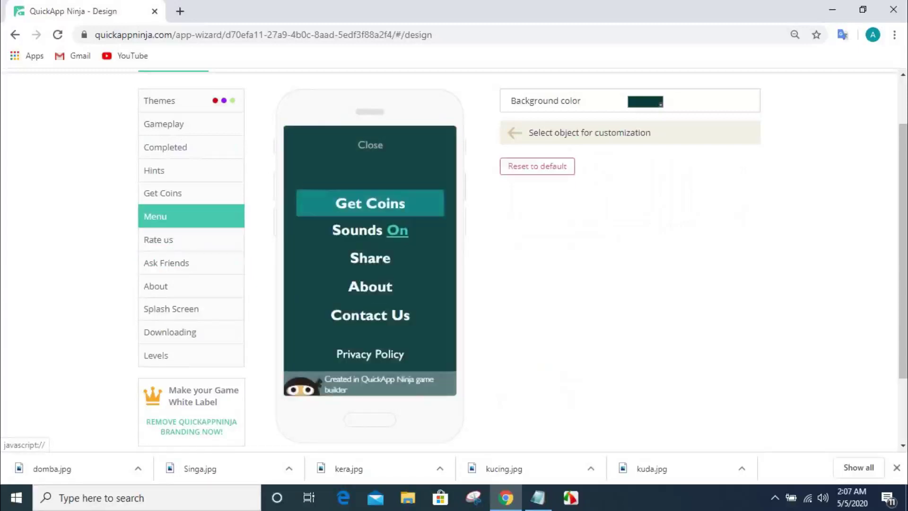
left_click(189, 193)
left_click(189, 170)
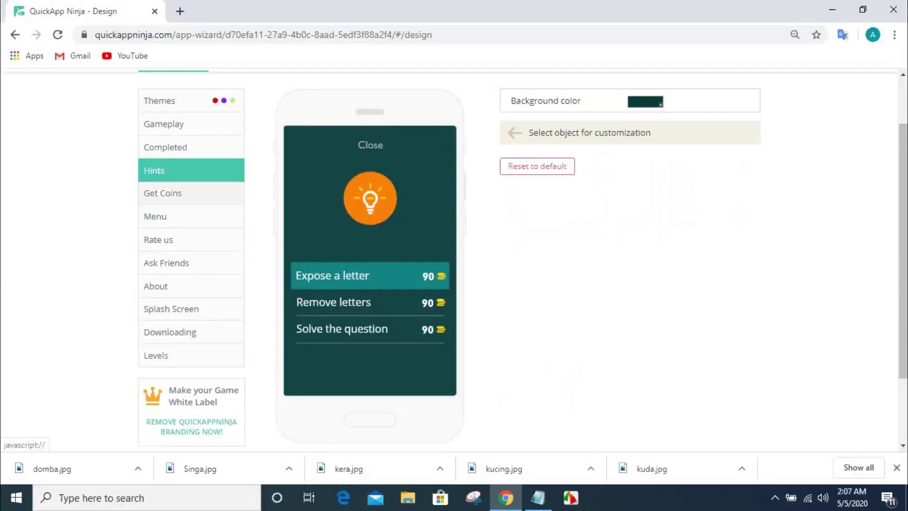
left_click(189, 308)
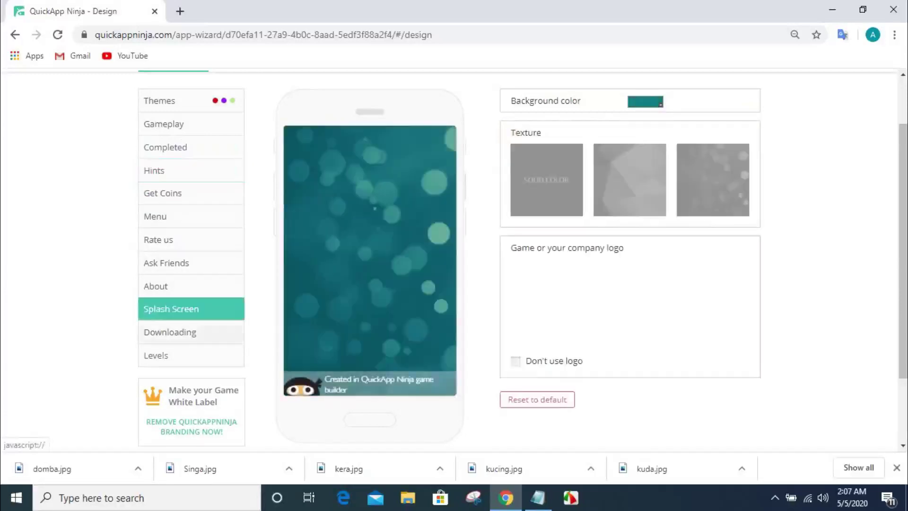
left_click(191, 332)
left_click(191, 356)
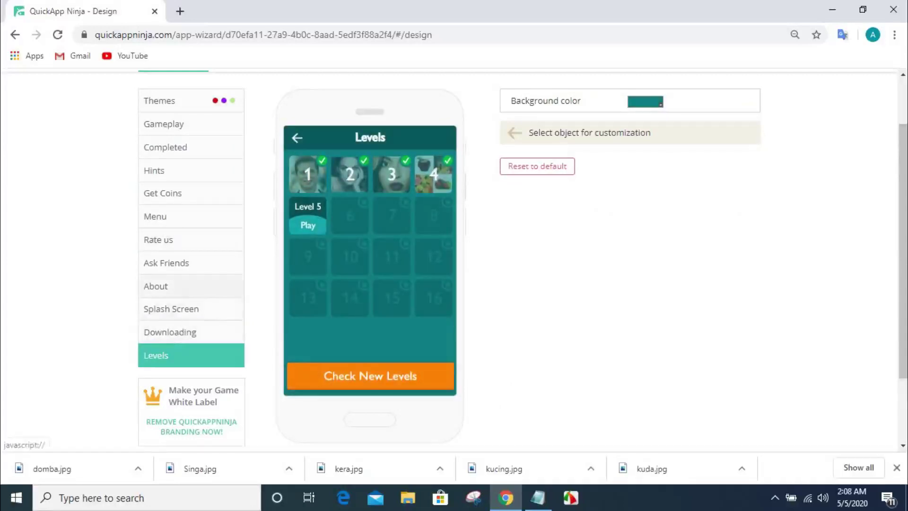
Step: Open the Content section of the game setup
scroll(454, 260, "up", 2)
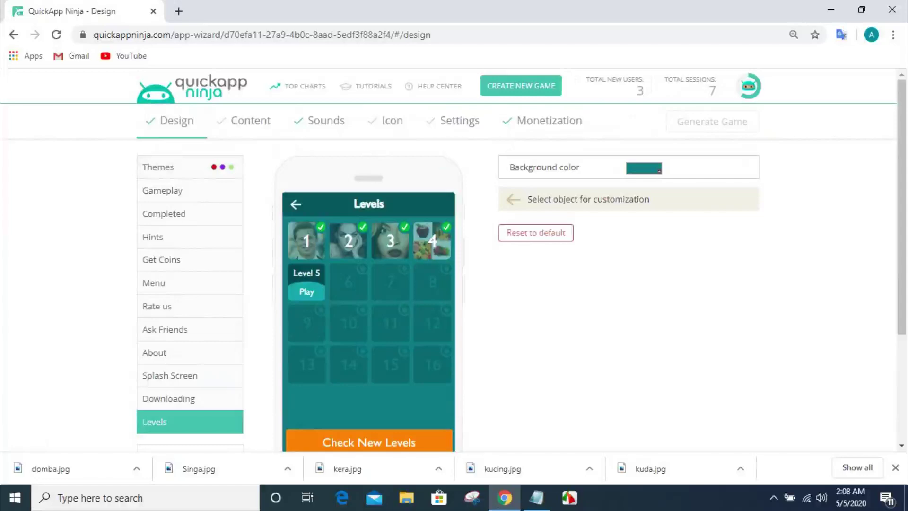
left_click(250, 120)
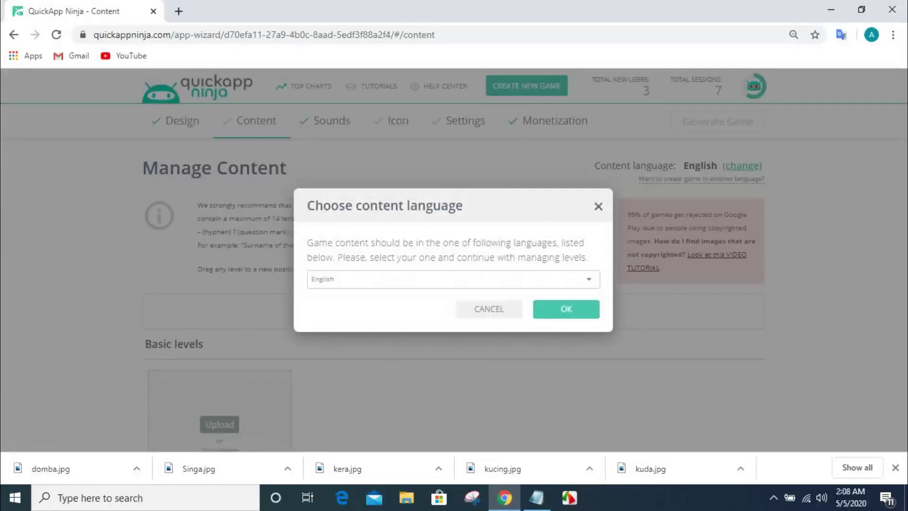
left_click_drag(463, 205, 433, 205)
left_click(447, 206)
left_click(453, 279)
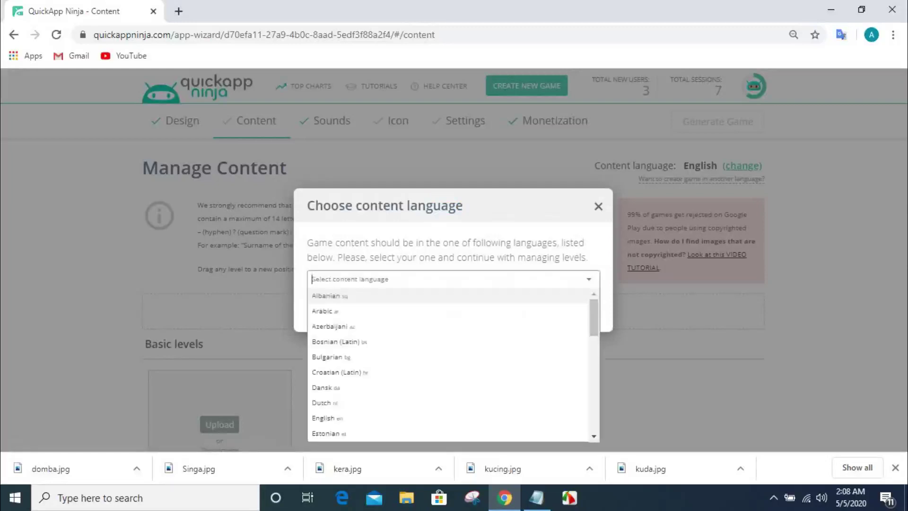
key("Escape")
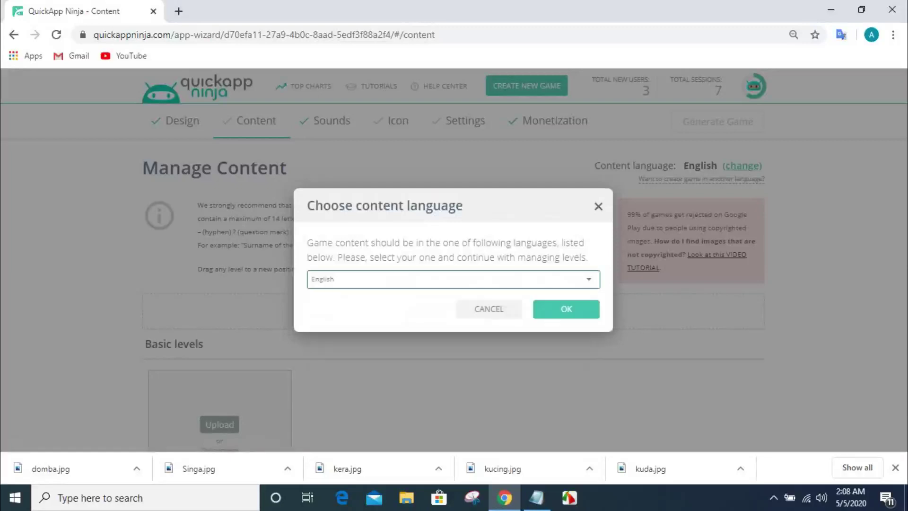
left_click(332, 279)
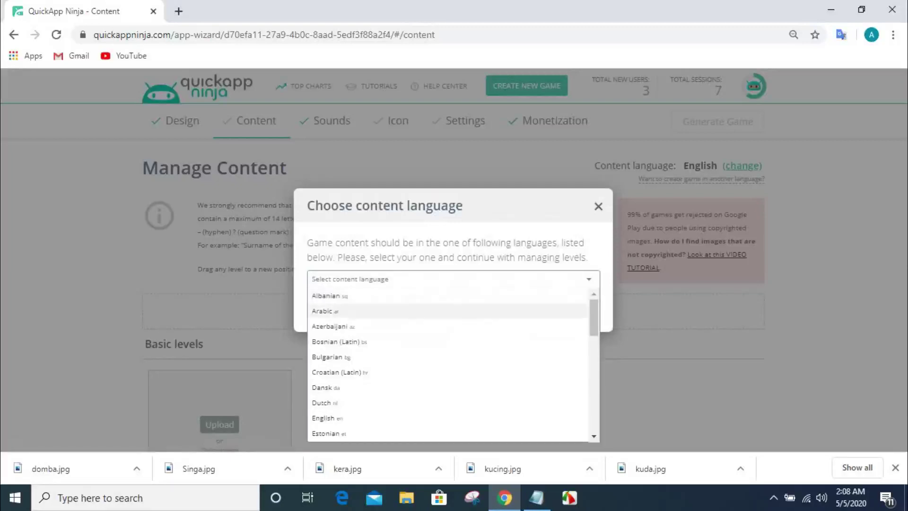
key("Escape")
Step: Set the game's content language to Indonesian and confirm the choice
left_click(453, 279)
left_click_drag(594, 317, 593, 325)
scroll(454, 365, "down", 3)
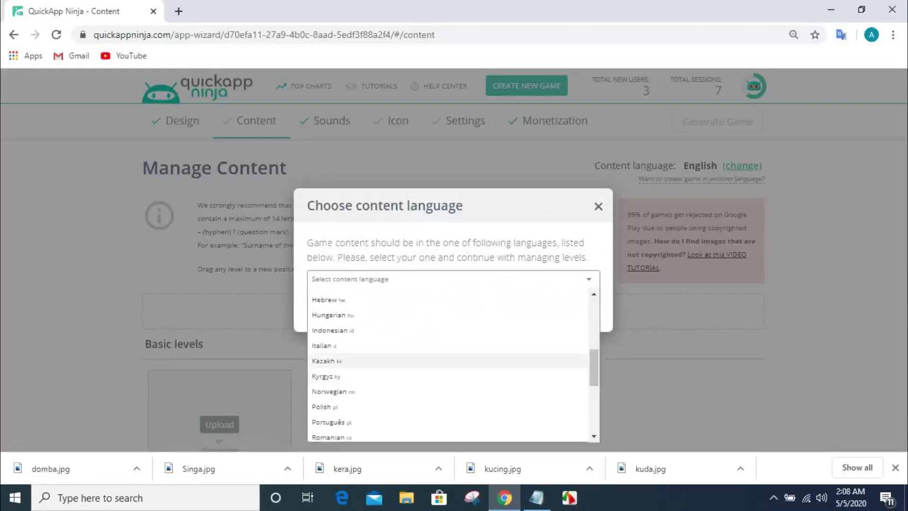
left_click(333, 330)
left_click(566, 309)
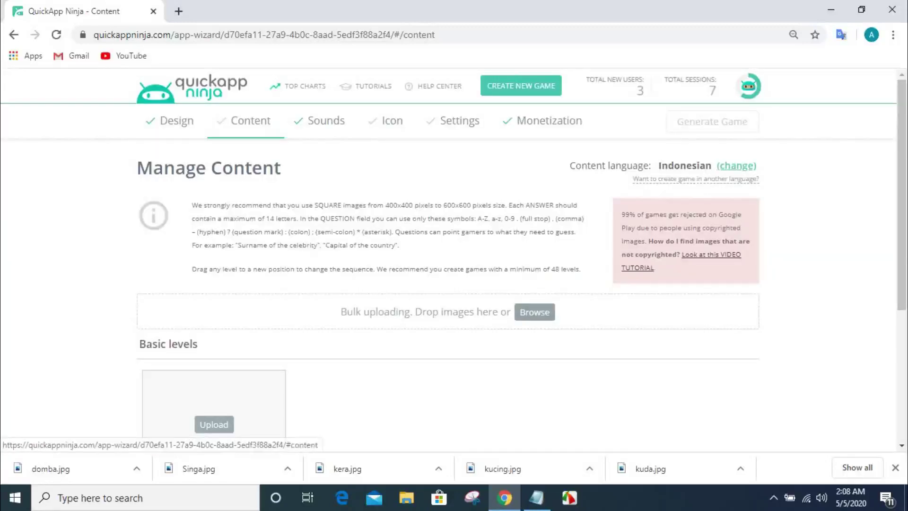
Step: Switch to File Explorer and examine the available pictures in the Gambar Sila Pancasila and Hewan Mamalia folders
scroll(454, 255, "down", 5)
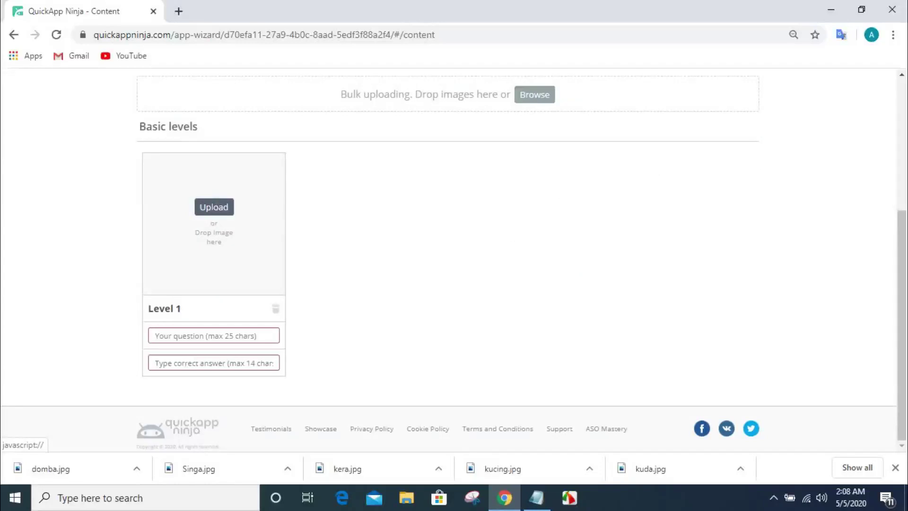
left_click(214, 207)
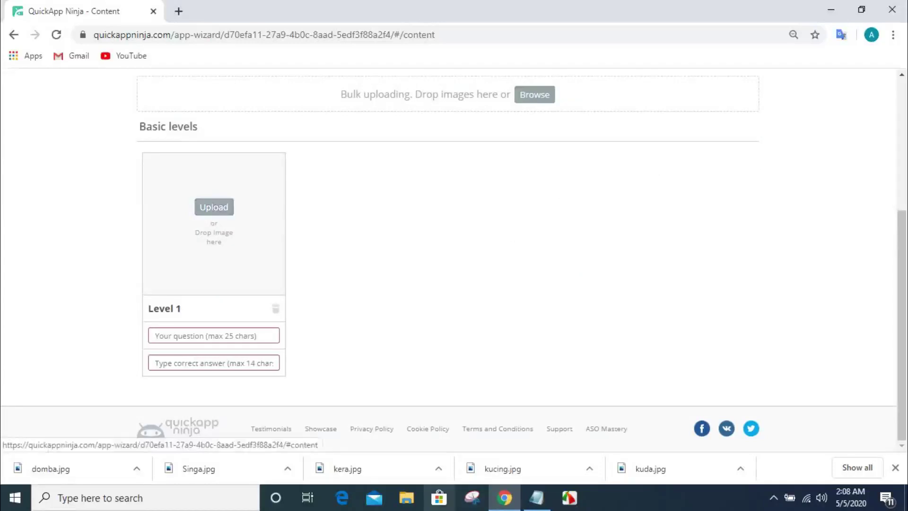
left_click(407, 497)
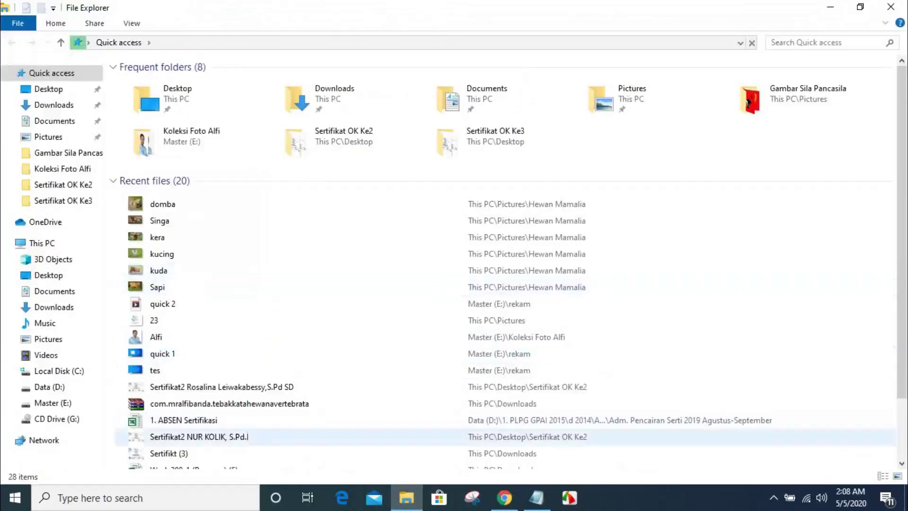
left_click(749, 102)
right_click(749, 102)
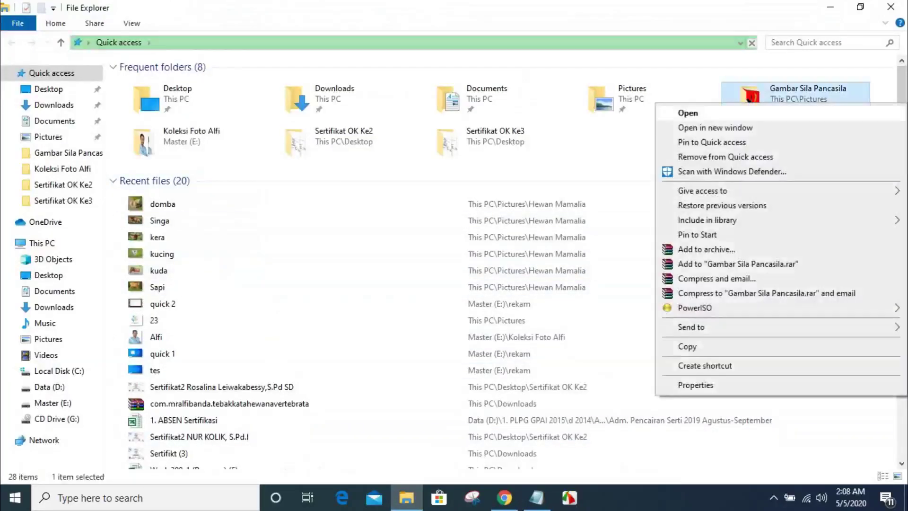
left_click(678, 113)
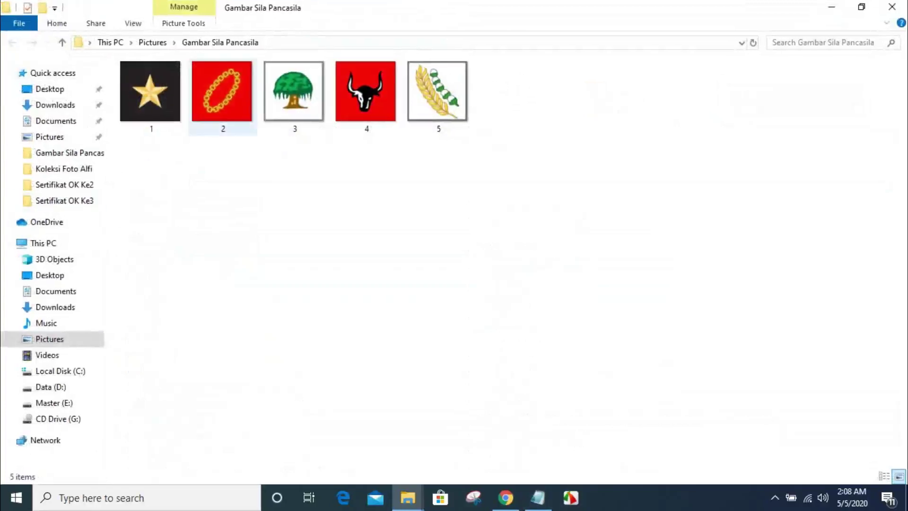
left_click(151, 42)
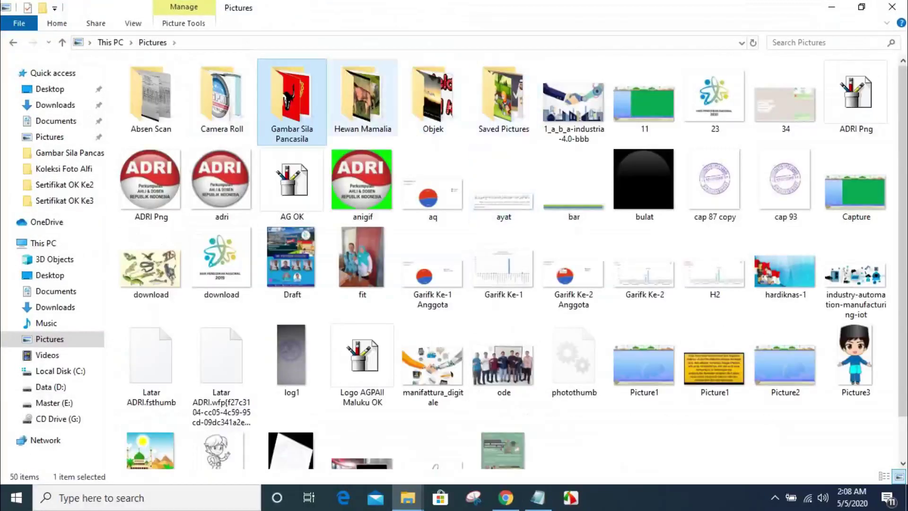
double_click(363, 100)
left_click_drag(630, 132, 115, 59)
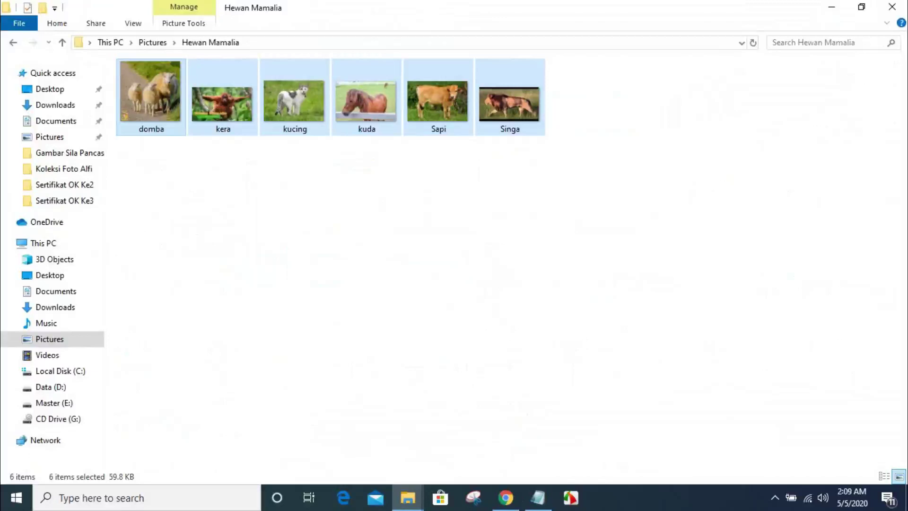
key("Escape")
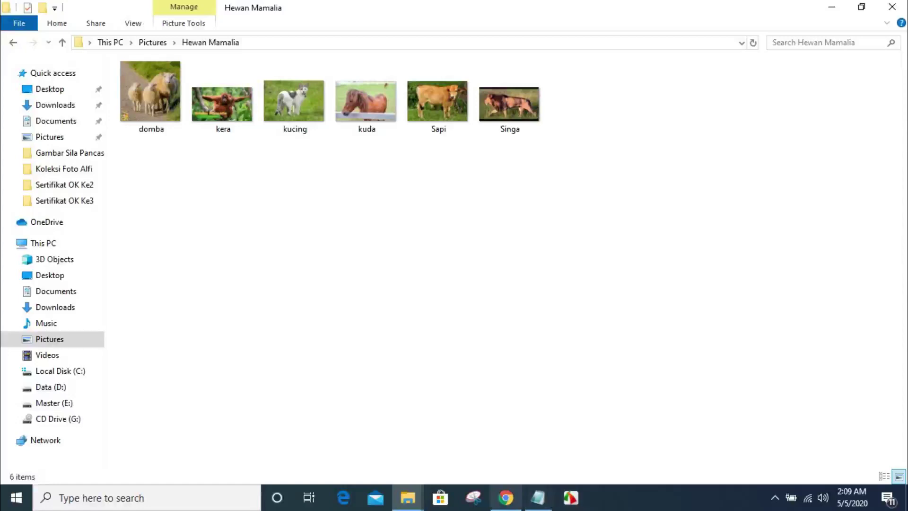
Step: Return to the browser and upload the domba image from the Hewan Mamalia folder as the Level 1 picture
left_click(506, 497)
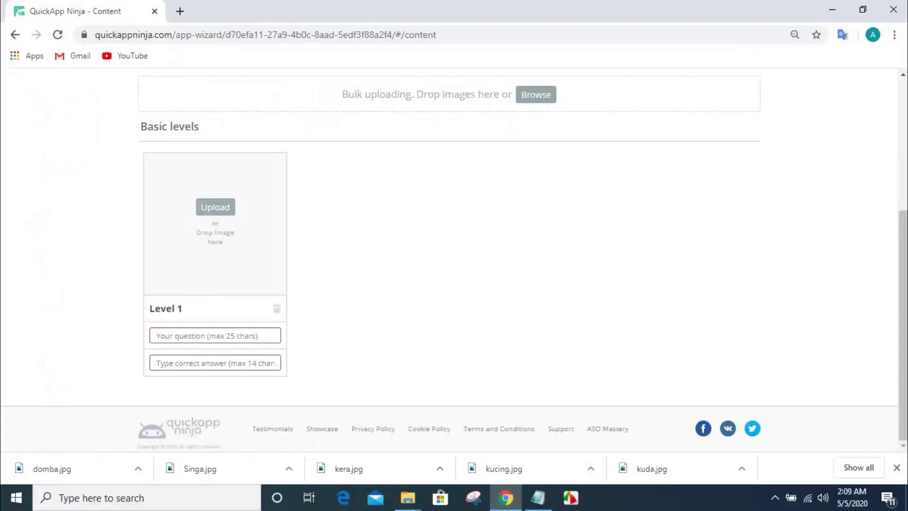
left_click(215, 207)
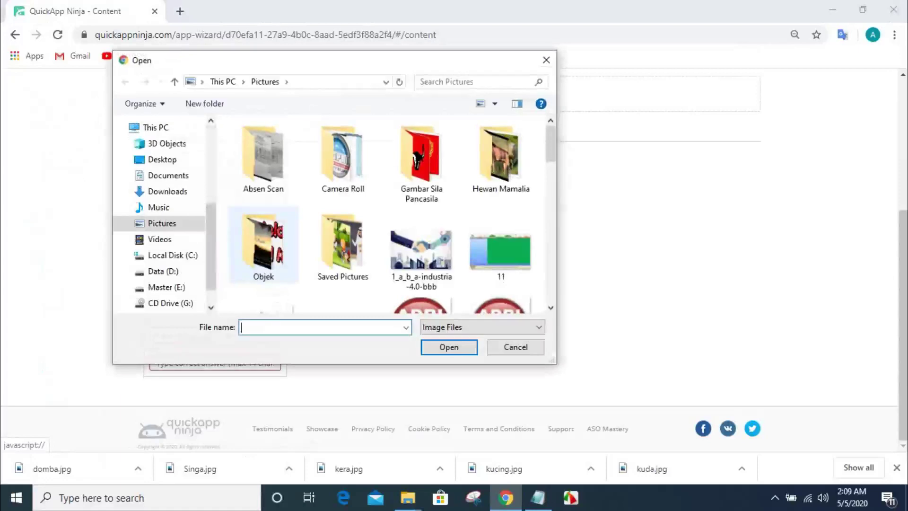
double_click(501, 157)
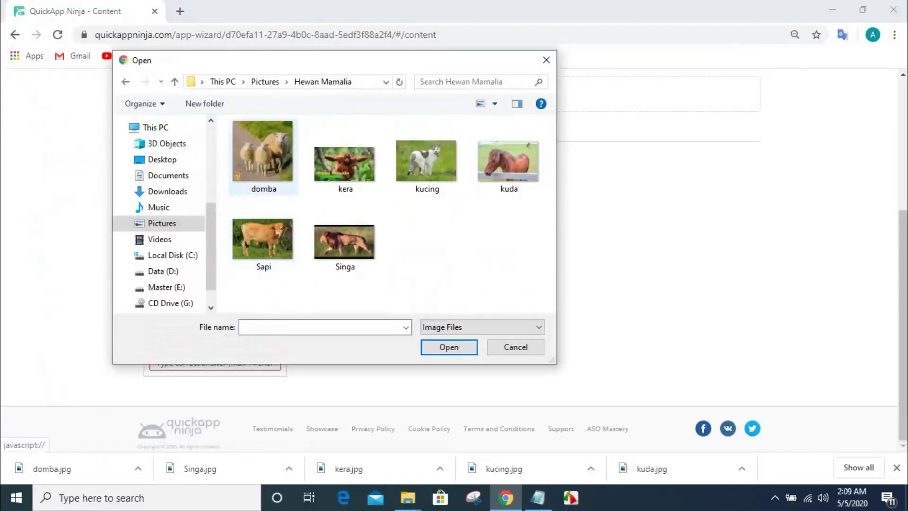
left_click(262, 152)
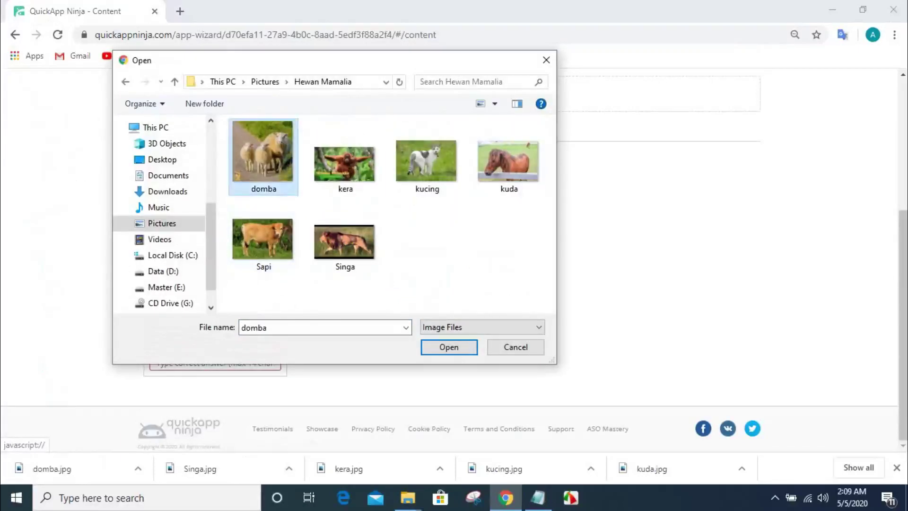
left_click(449, 346)
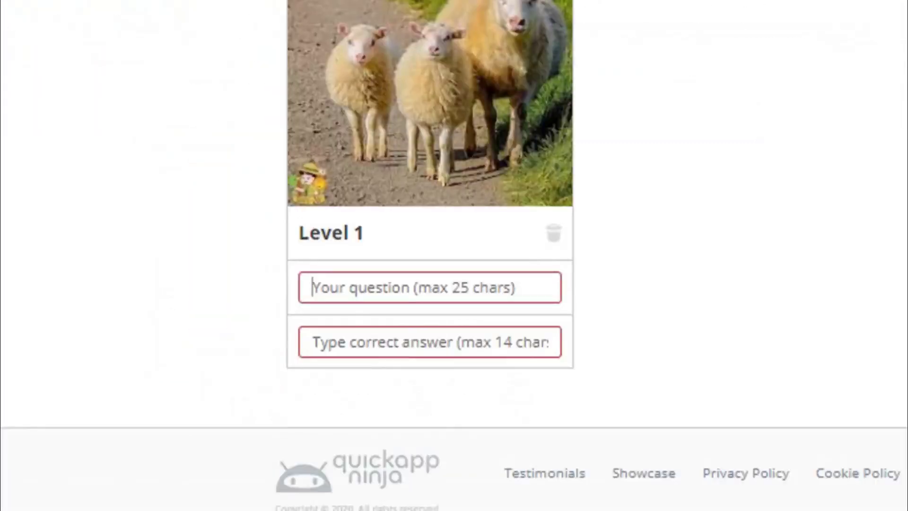
Step: Enter "Hewan Mamalia" as the Level 1 question and copy that text
type("Hew")
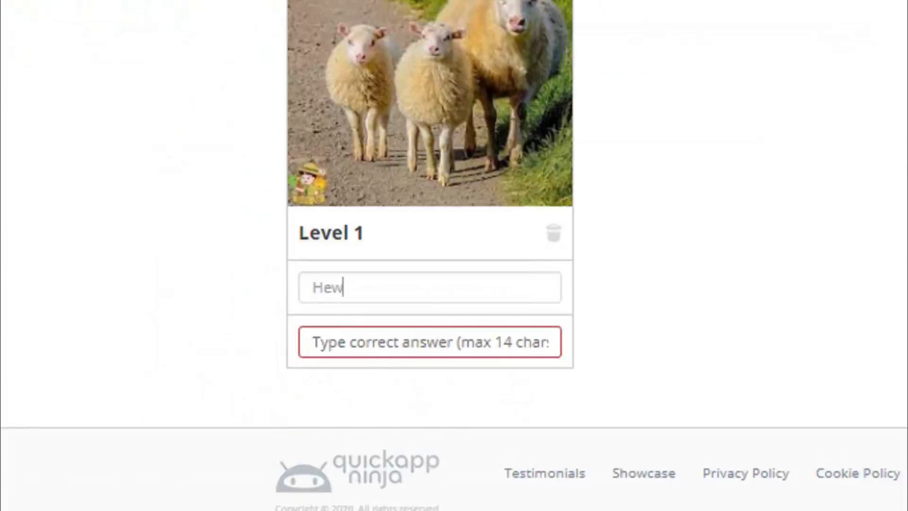
type("an Mamalia")
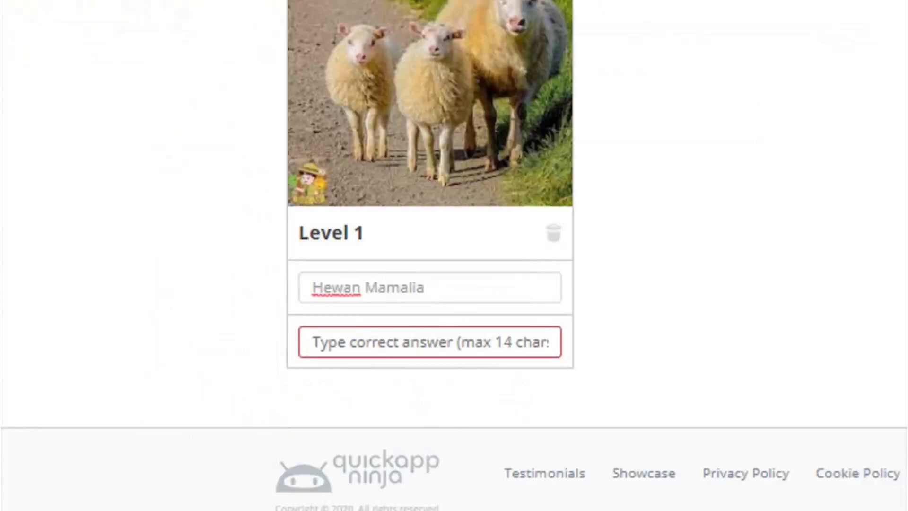
key("ctrl+shift+Left")
key("ctrl+shift+Left")
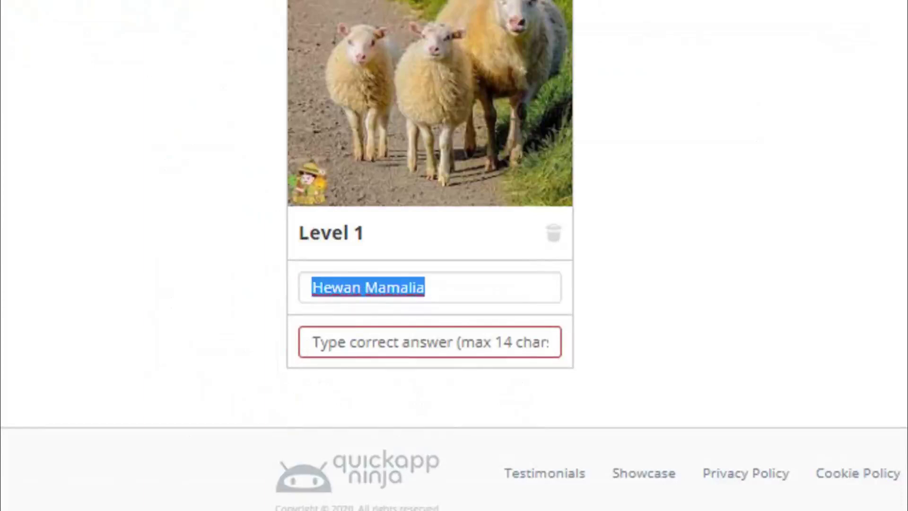
right_click(351, 289)
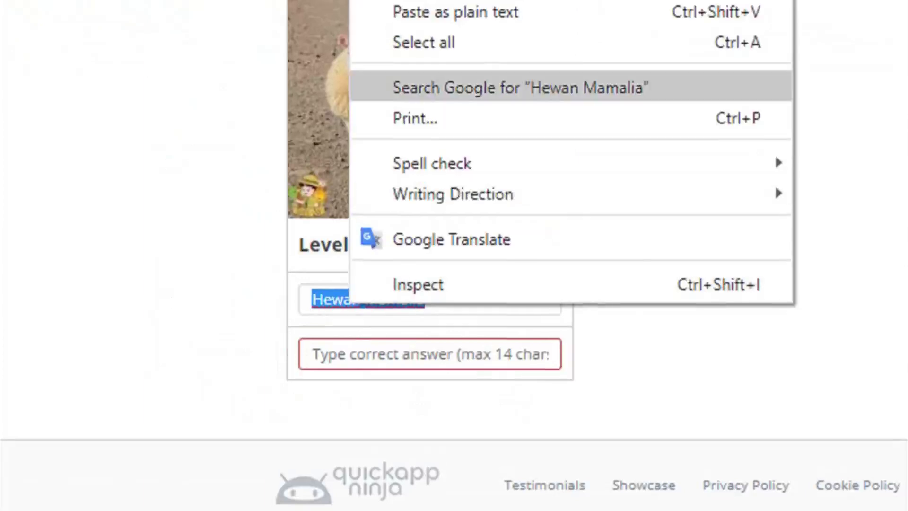
left_click(410, 99)
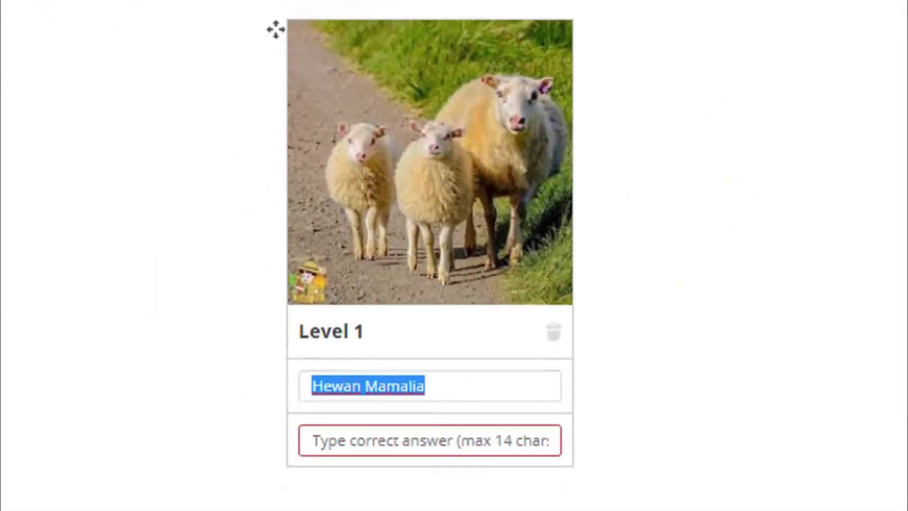
Step: Enter "Domba" as the correct answer for Level 1
left_click(520, 481)
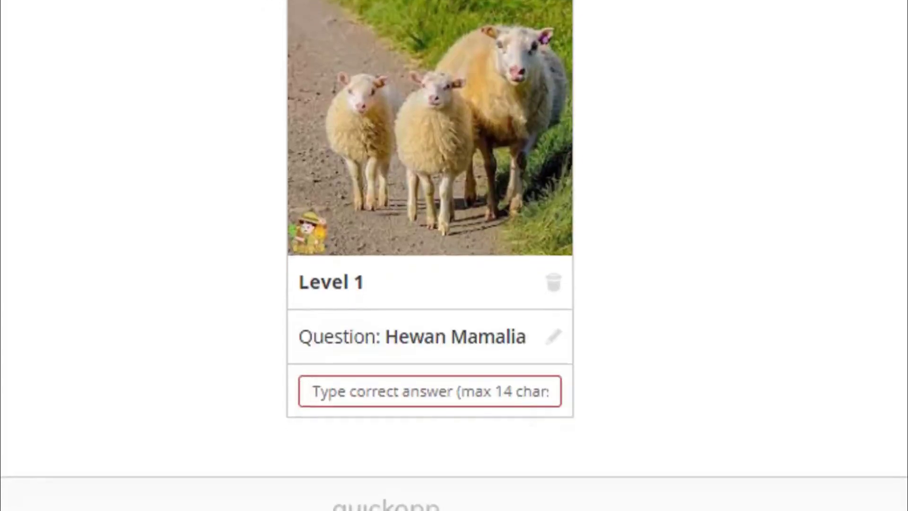
type("Domba")
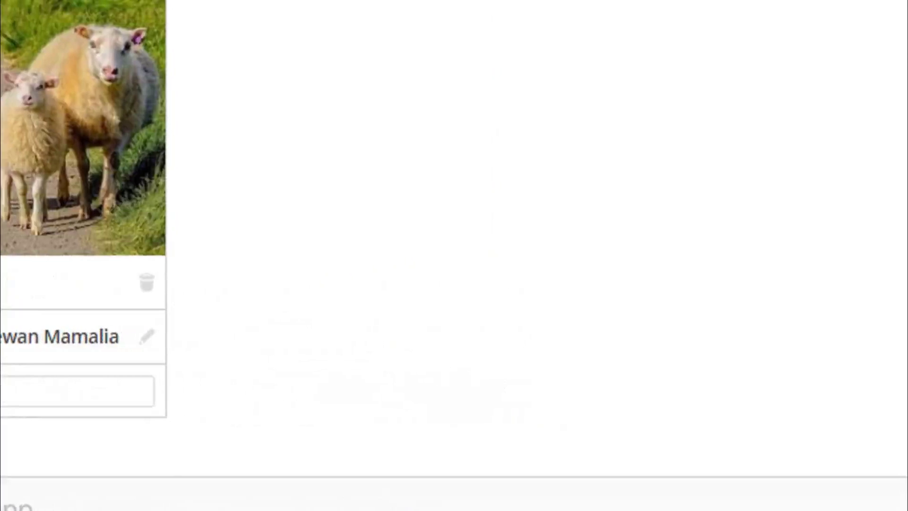
Step: Confirm the Level 1 answer, then upload the kera image for Level 2 and enter "Hewan Mamalia" as its question
key("Return")
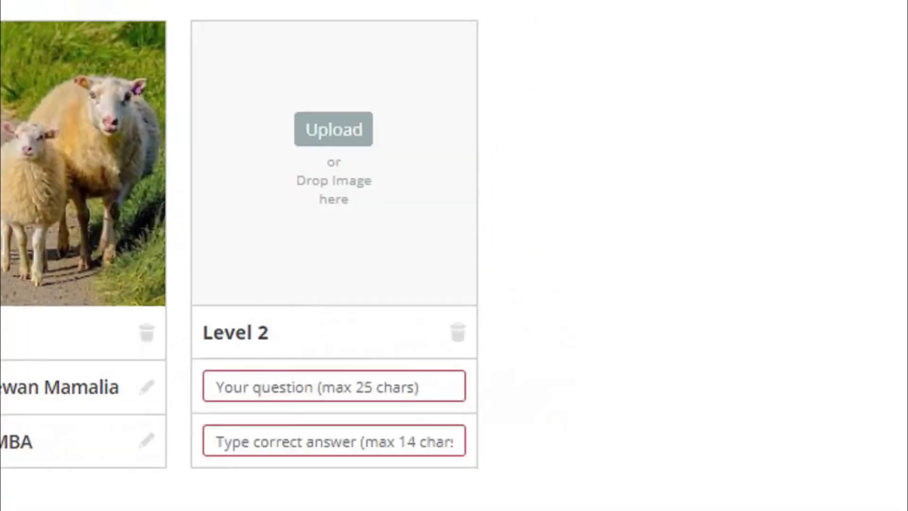
left_click(334, 129)
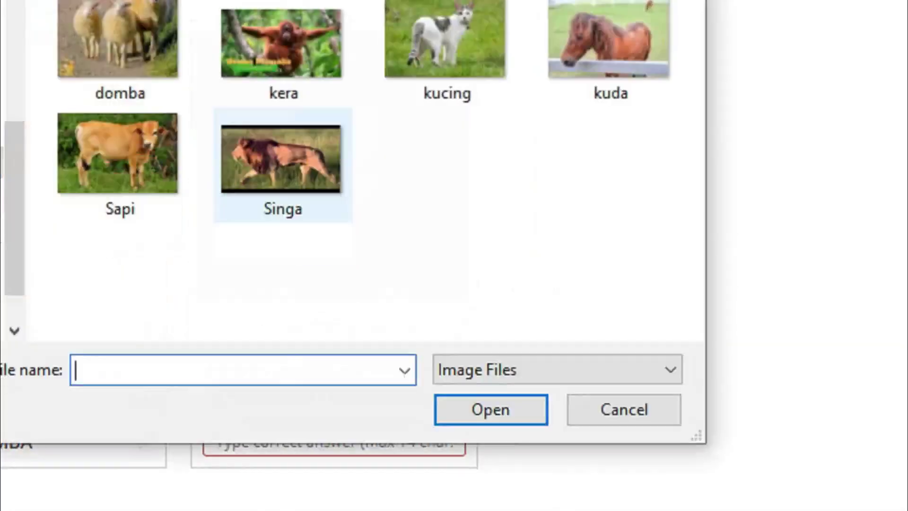
left_click(282, 45)
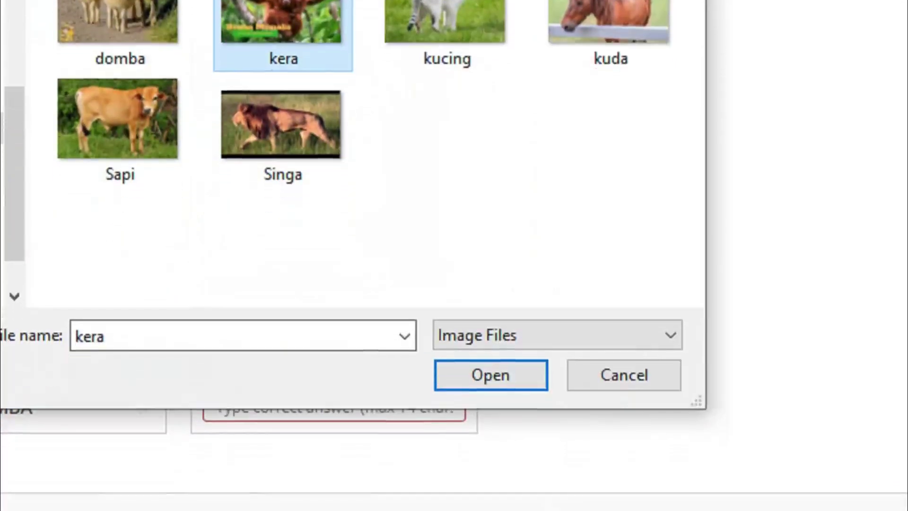
left_click(491, 435)
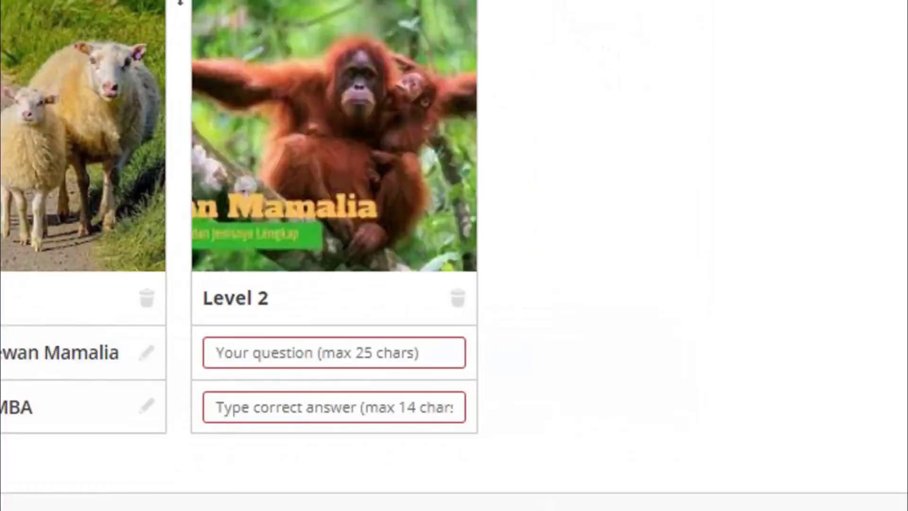
type("Hewan Mamalia")
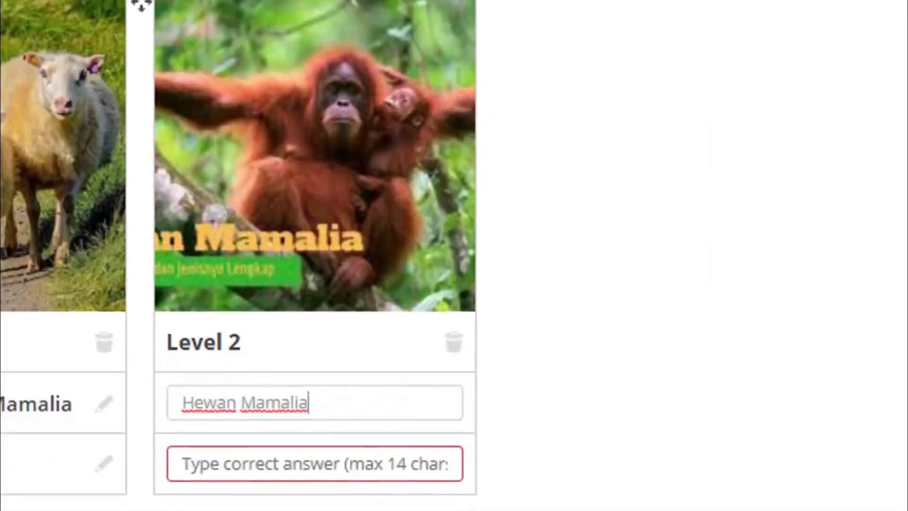
key("Return")
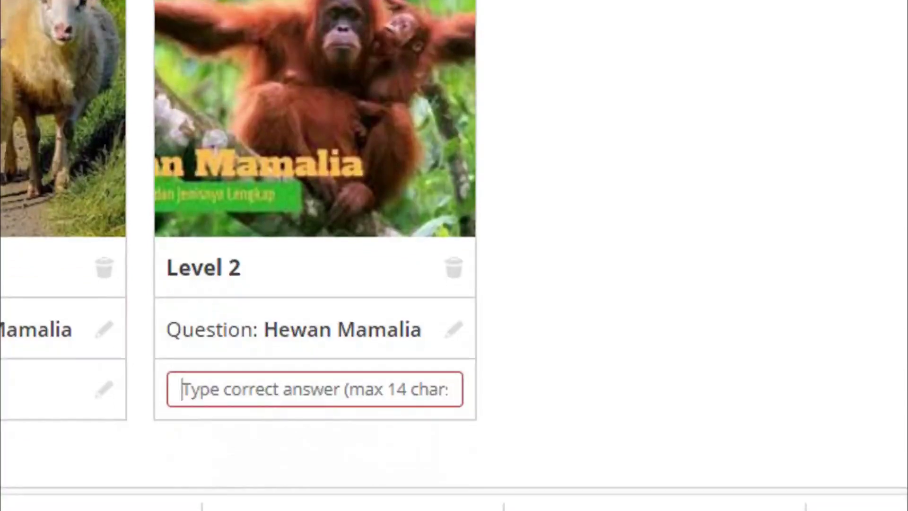
type("K")
key("BackSpace")
type("ORang Utan")
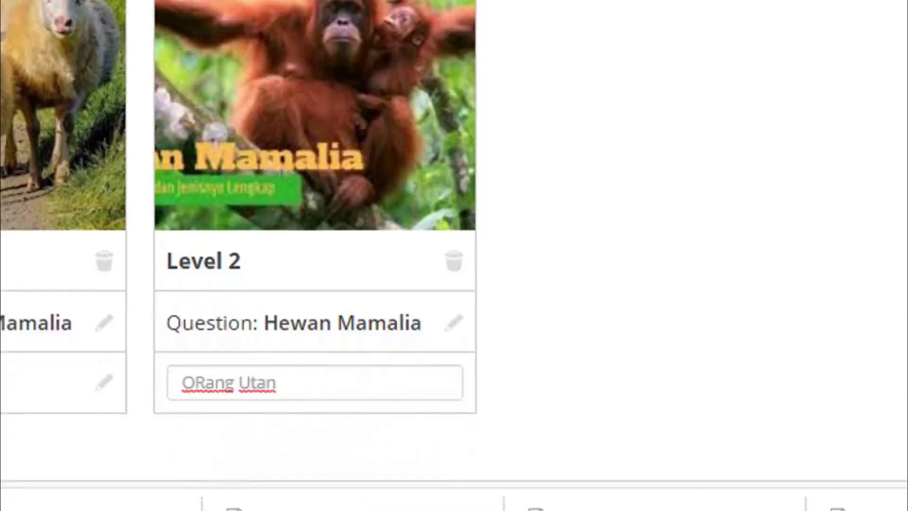
key("BackSpace")
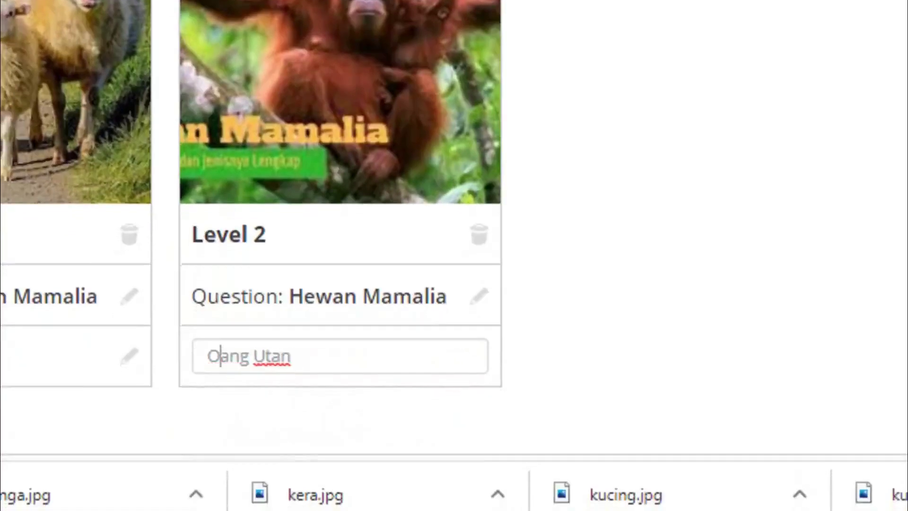
type("r")
key("ctrl+shift+Right")
key("ctrl+shift+Right")
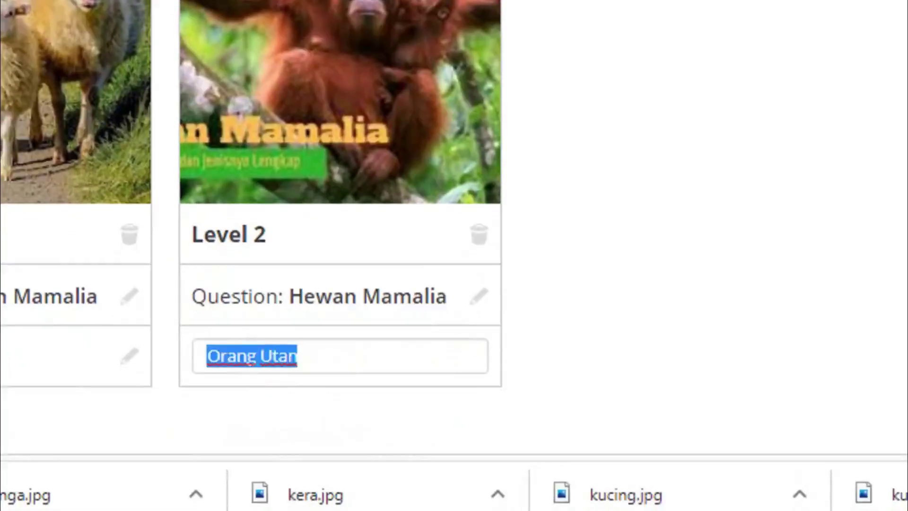
Step: Enter "Kera" as the correct answer for Level 2
type("Kera")
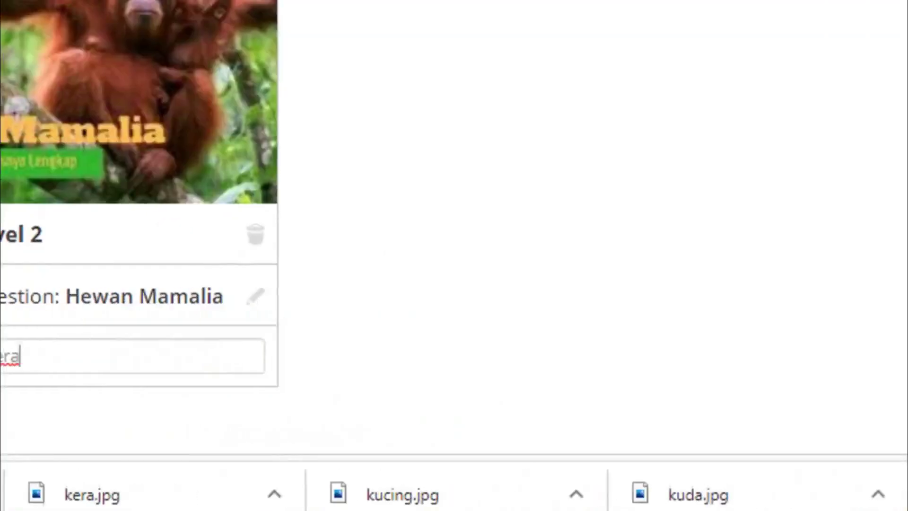
key("Return")
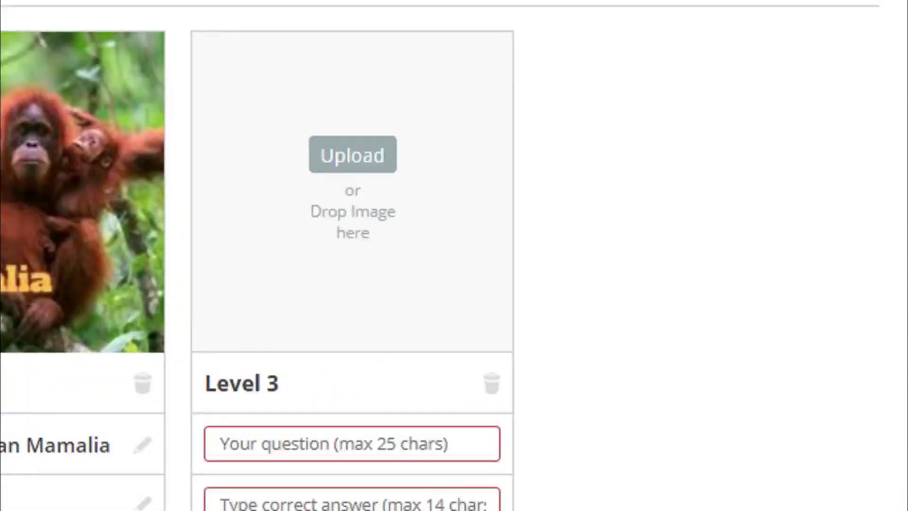
Step: Upload the kucing image from the Hewan Mamalia folder as the Level 3 picture
left_click(353, 155)
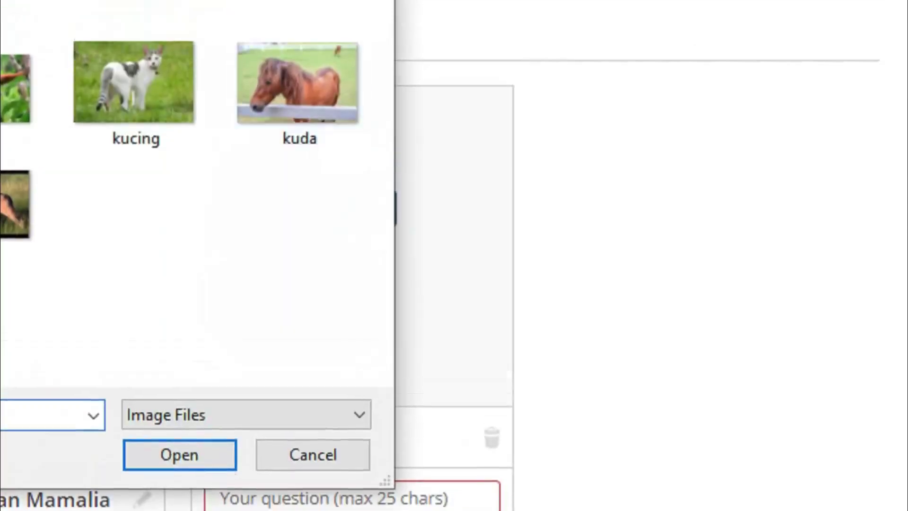
left_click(388, 138)
key("Return")
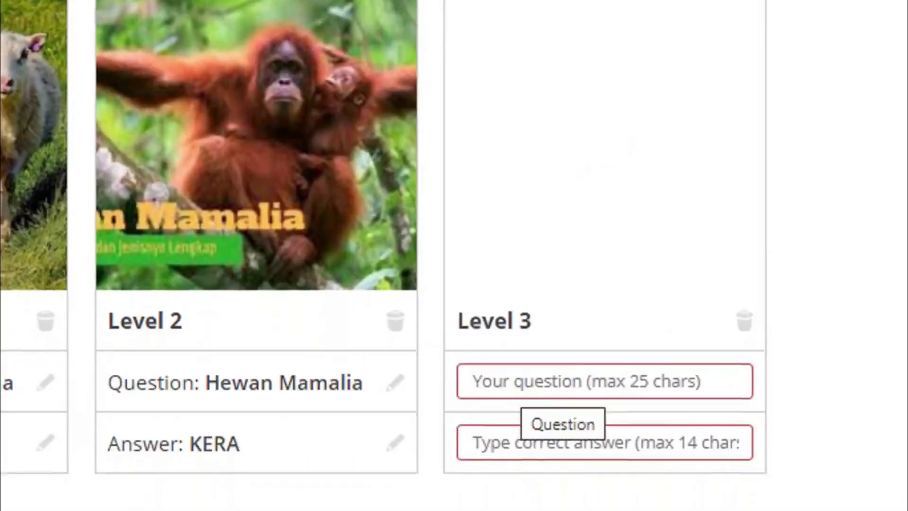
Step: Enter "Hewan Mamalia" as the Level 3 question and "Kucing" as its correct answer
left_click(517, 426)
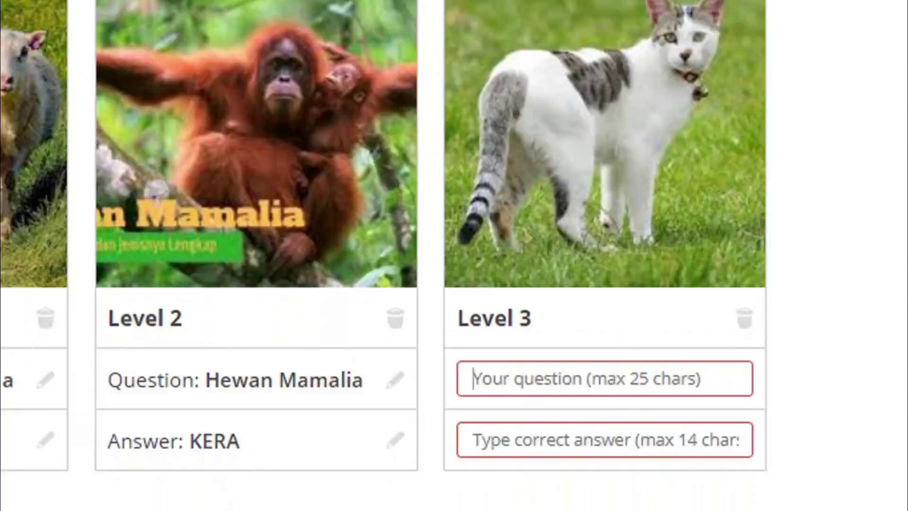
key("ctrl+v")
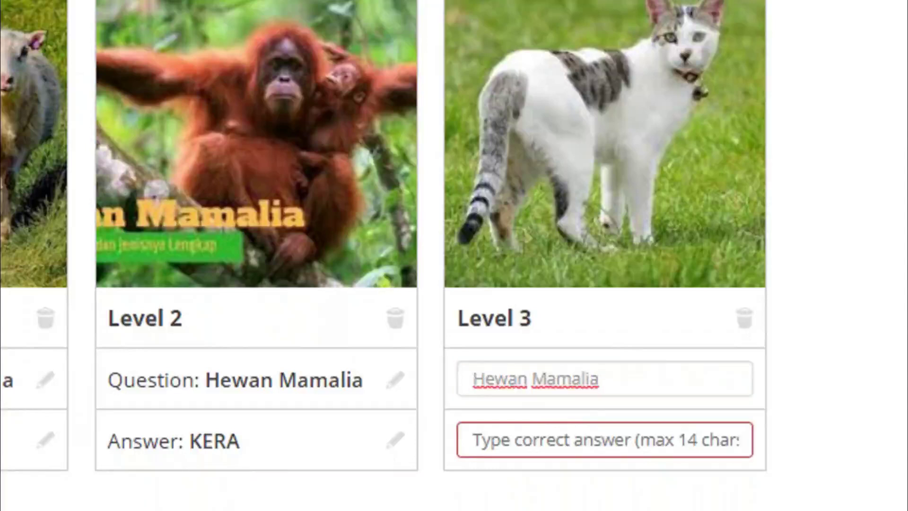
key("Tab")
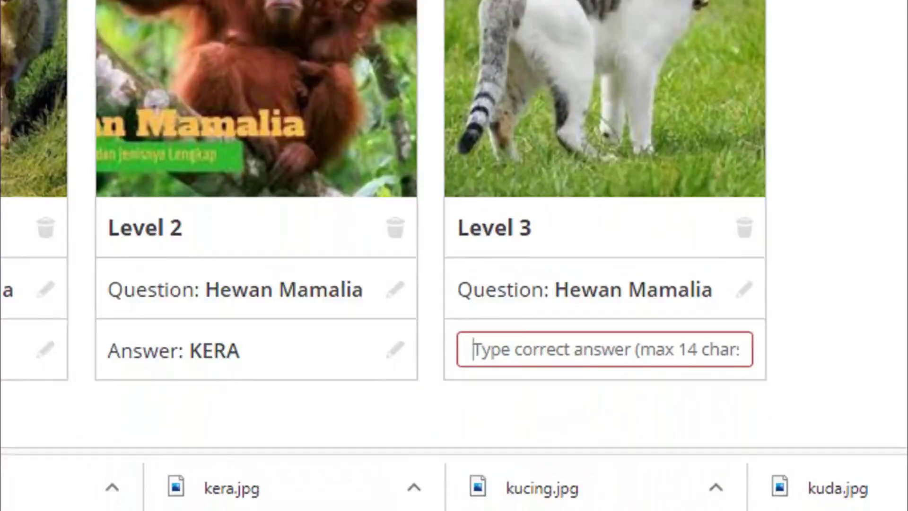
type("Kucing")
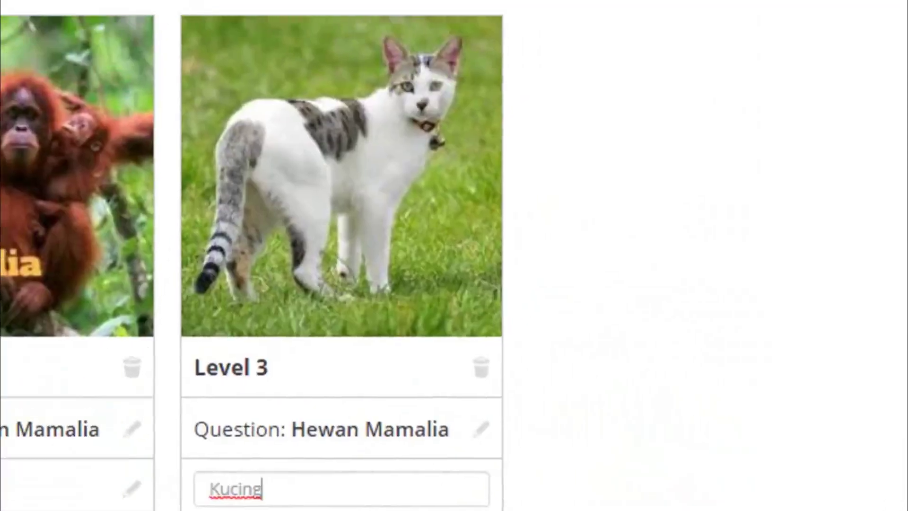
key("Return")
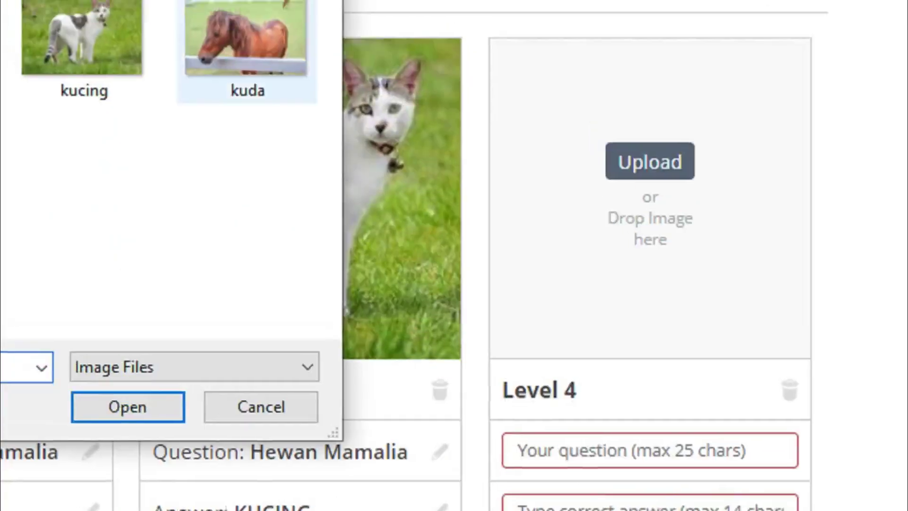
Step: Upload the kuda image as the Level 4 picture and enter "Hewan Mamalia" as its question
left_click(235, 26)
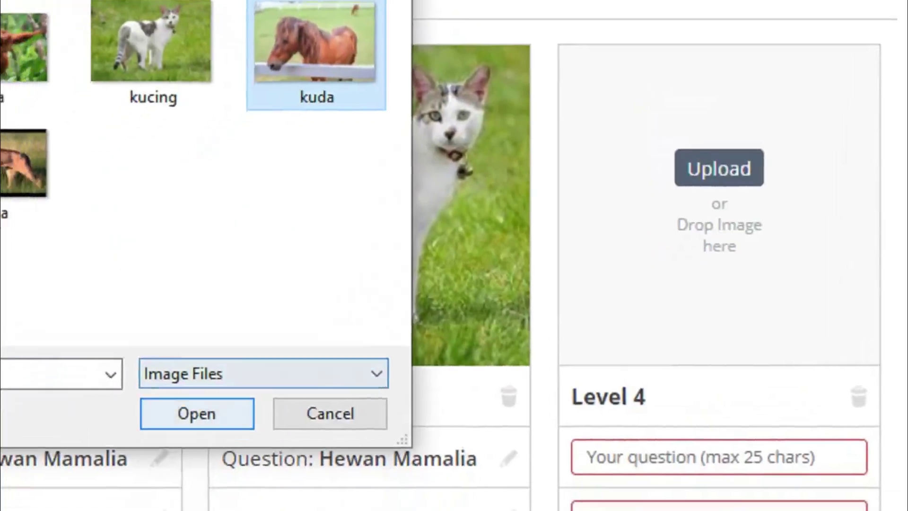
left_click(197, 413)
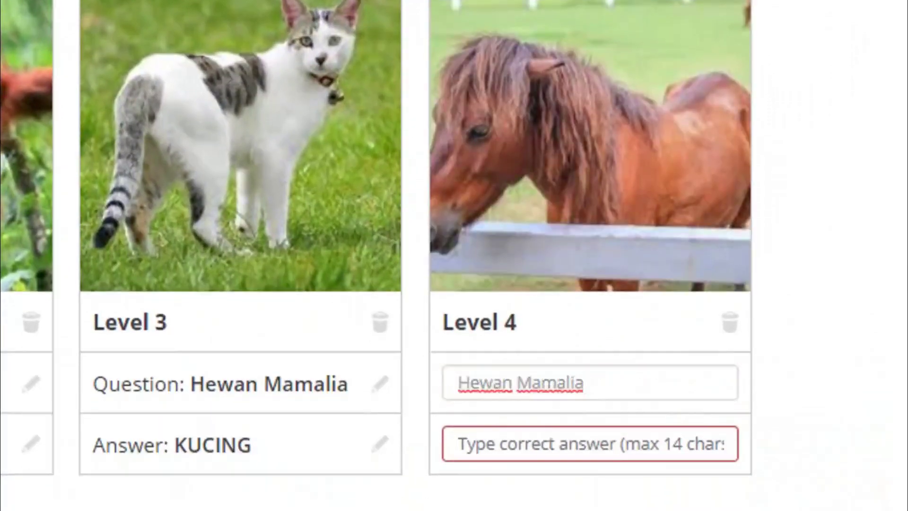
key("Tab")
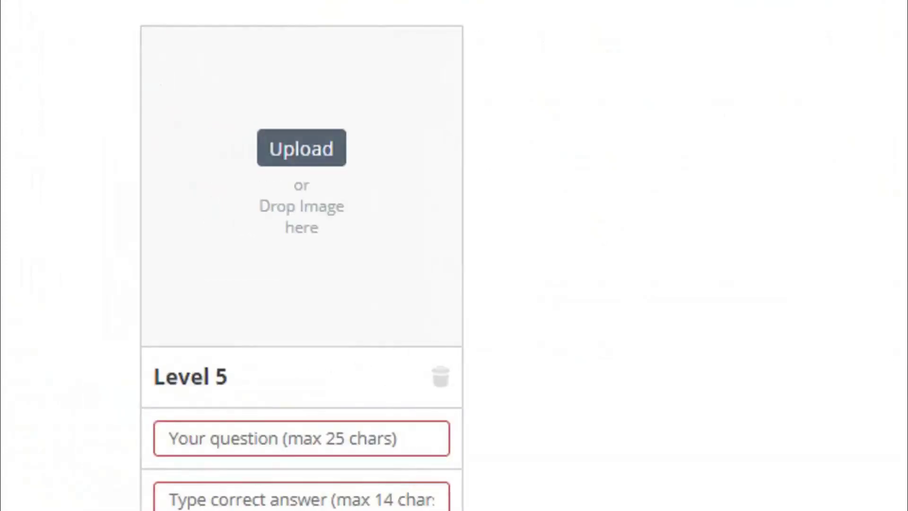
Step: Fill in Level 5 with the Sapi image, the question "Hewan Mamalia" and the correct answer "Sapi"
left_click(302, 147)
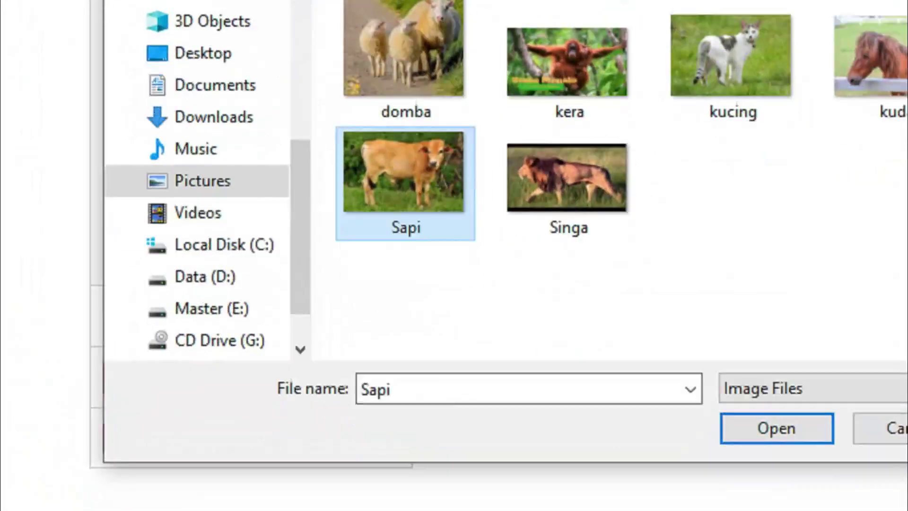
left_click(782, 476)
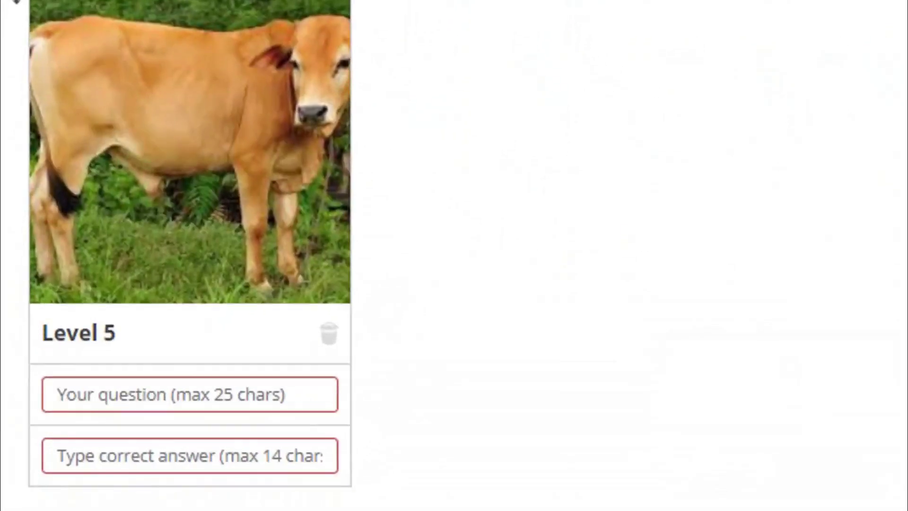
left_click(216, 456)
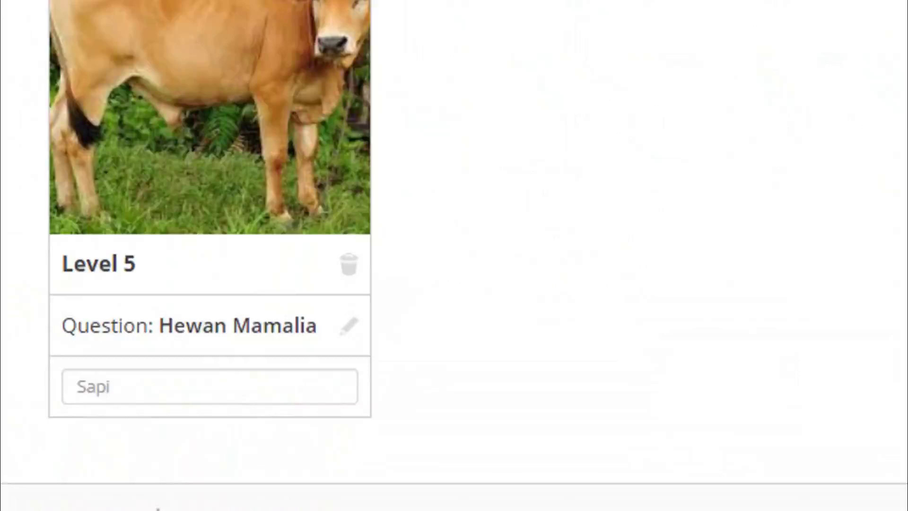
key("Return")
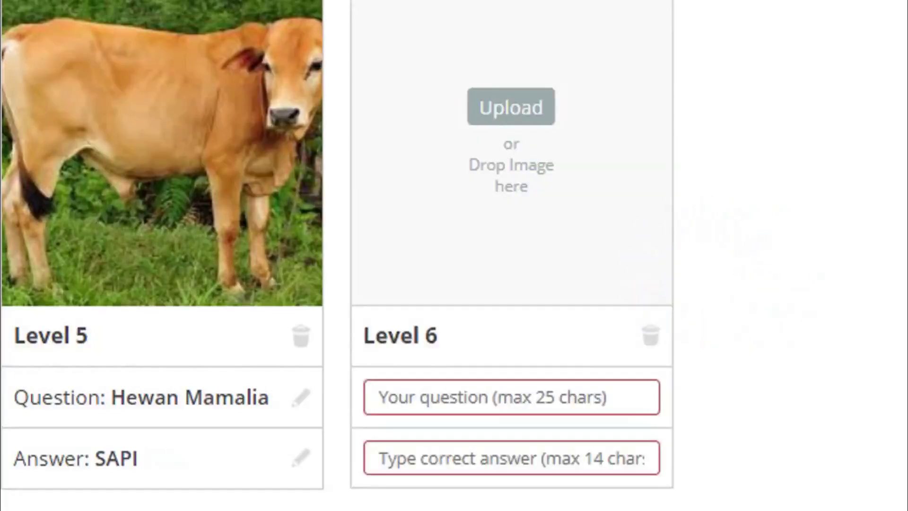
Step: Open the image file selection for the Level 6 picture
left_click(511, 107)
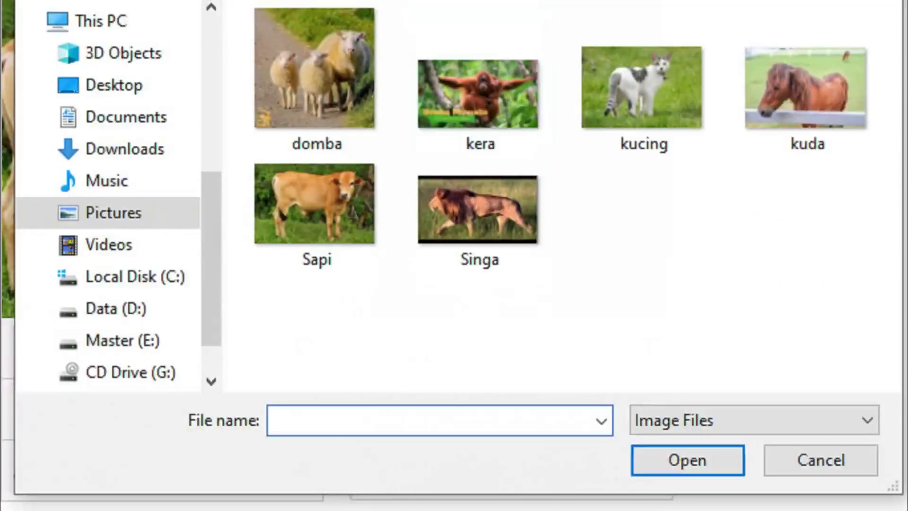